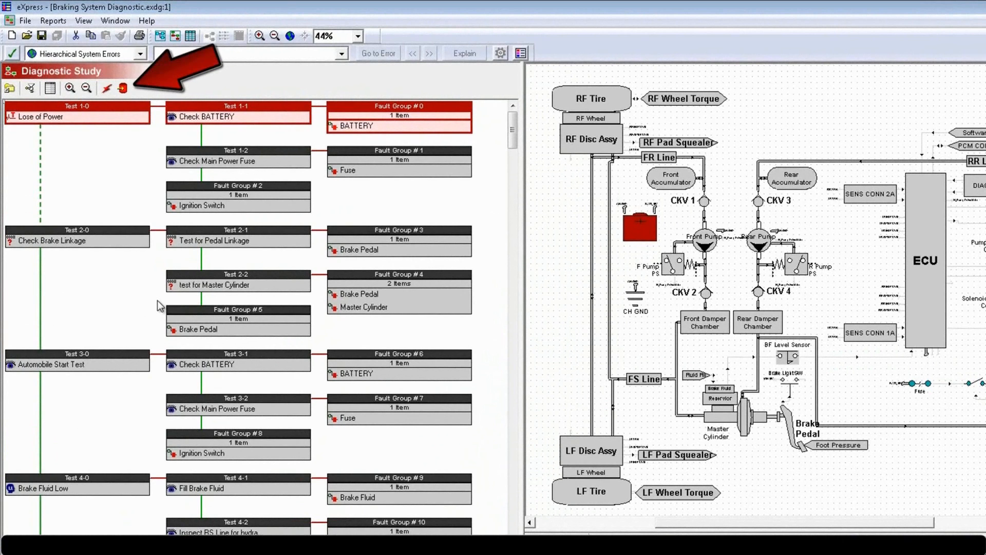
Step: Start a DiagML export of the braking system's diagnostic study using the WB Demo configuration
left_click(122, 91)
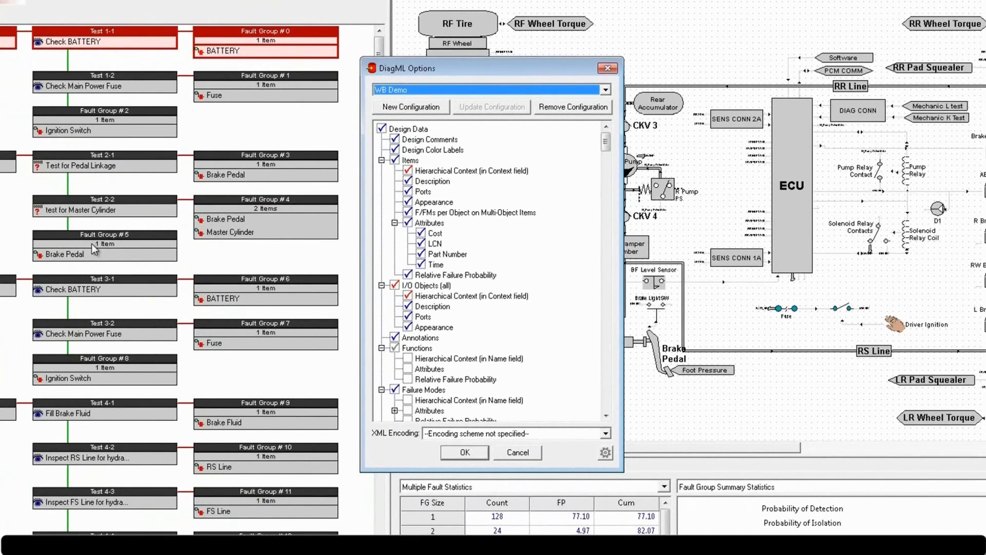
left_click(552, 89)
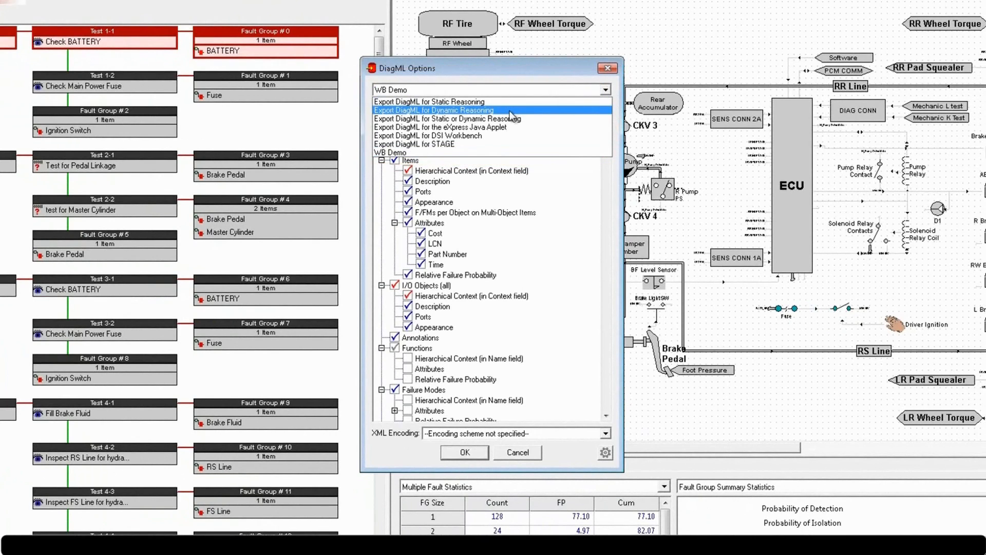
left_click(435, 156)
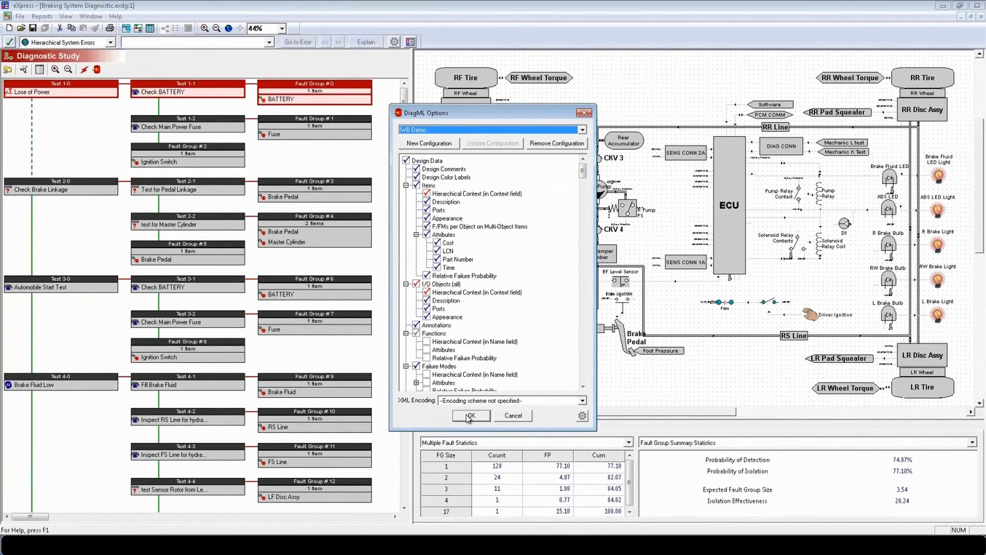
Step: Export the DiagML data to Braking System Diagnostic.diagml in the Documents library, replacing the existing file
left_click(469, 417)
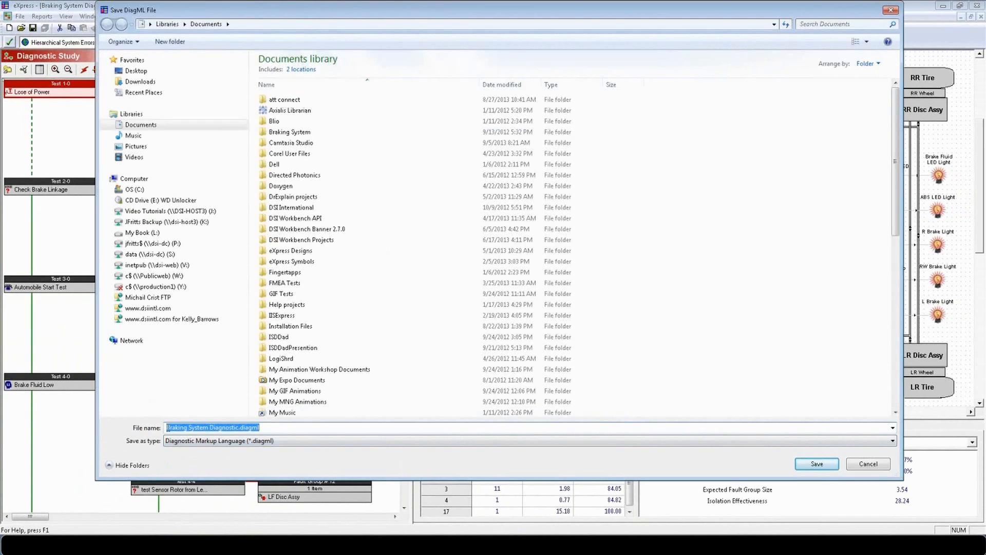
left_click(268, 426)
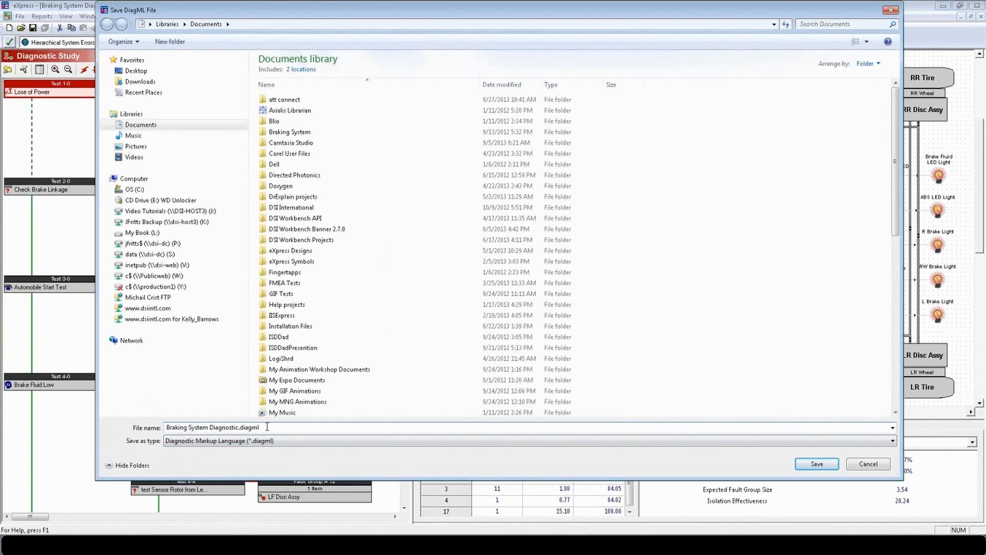
left_click(822, 464)
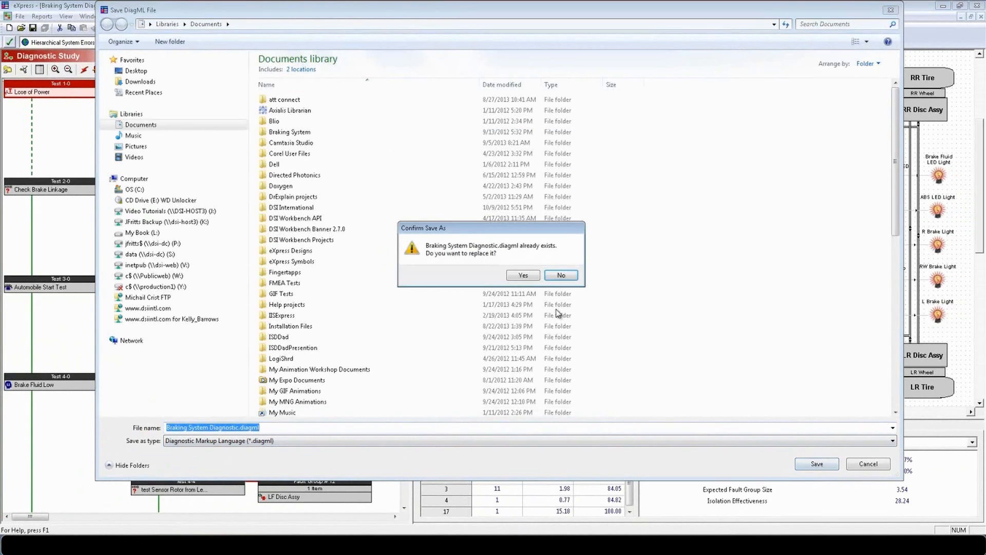
left_click(520, 276)
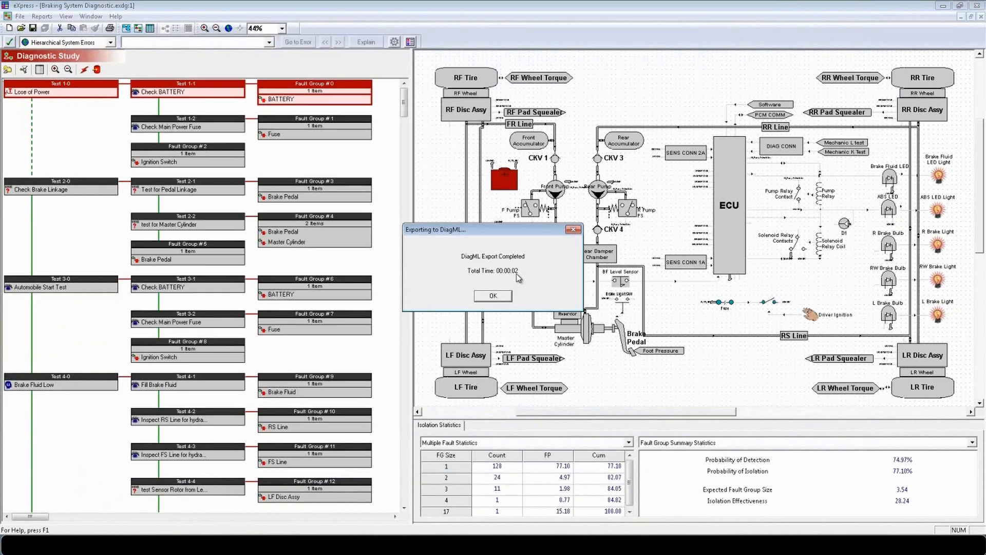
left_click(491, 297)
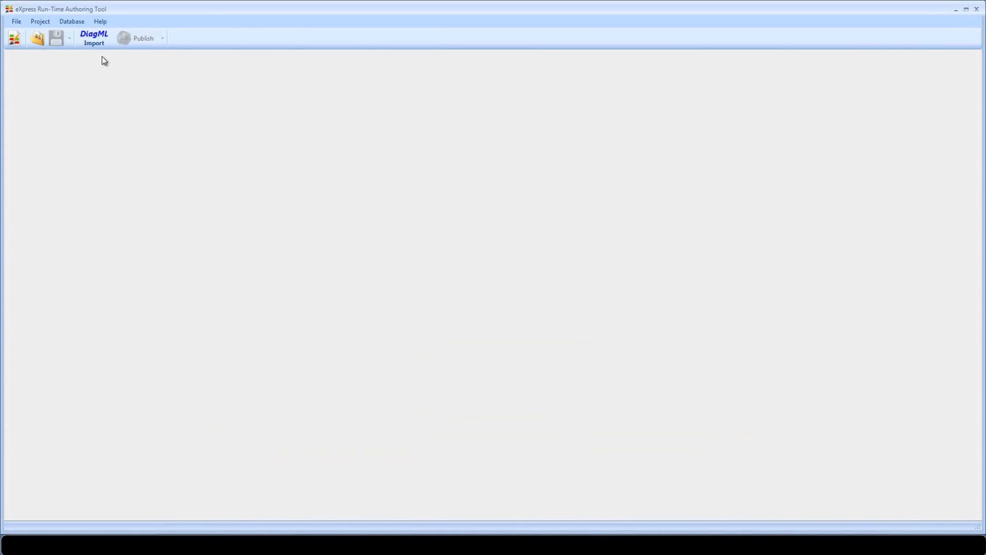
Step: In the eXpress Run-Time Authoring Tool, import Braking System Diagnostic.diagml into a new project with the suggested name and location
left_click(101, 46)
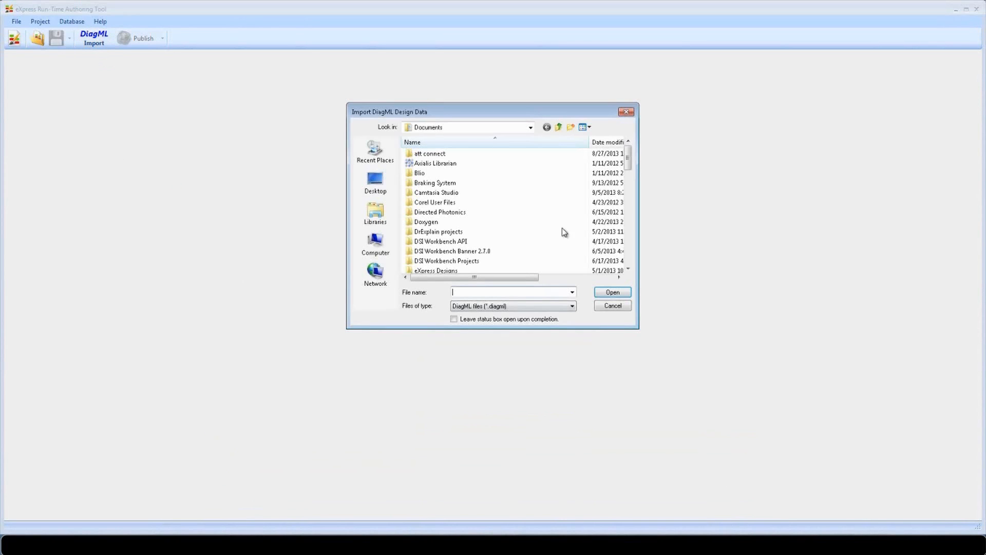
left_click_drag(628, 160, 637, 274)
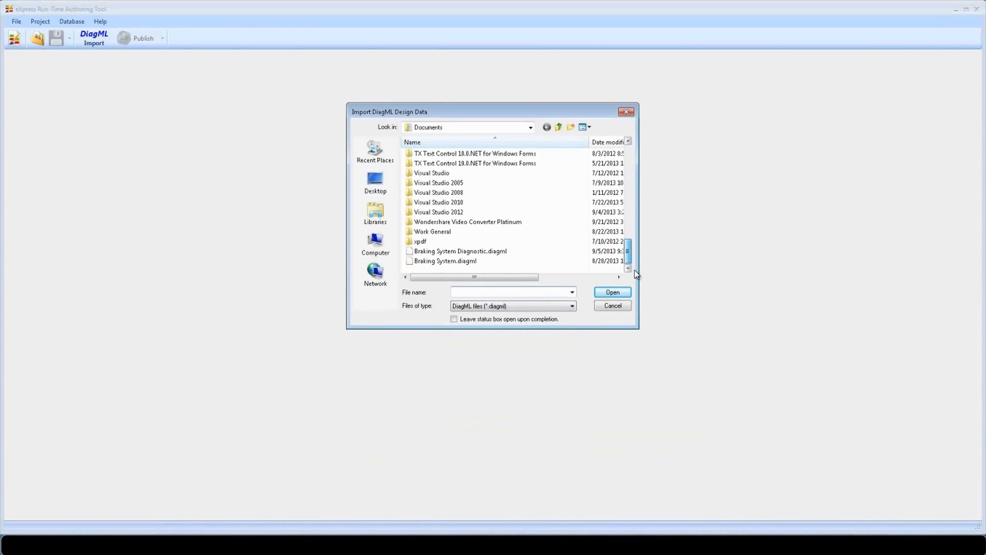
left_click(459, 252)
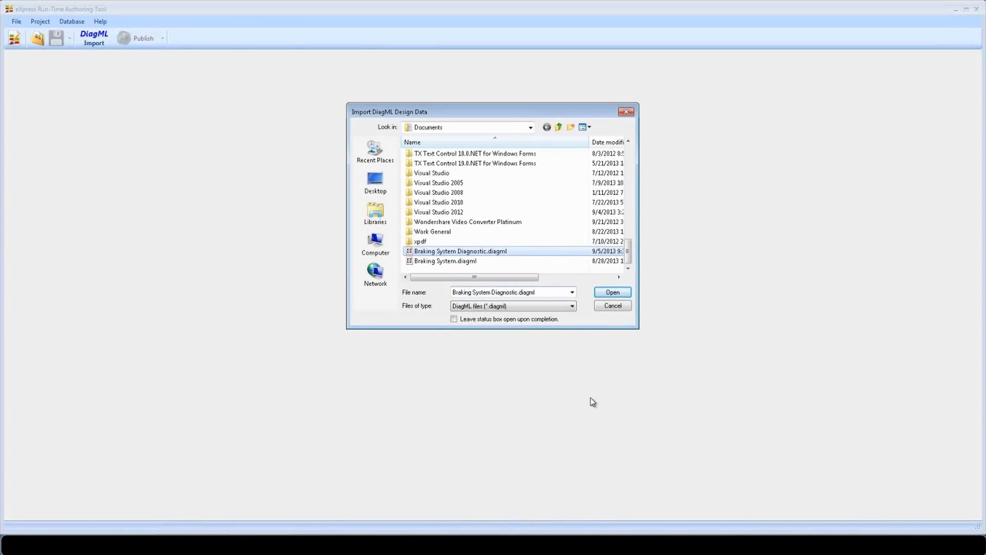
left_click(613, 293)
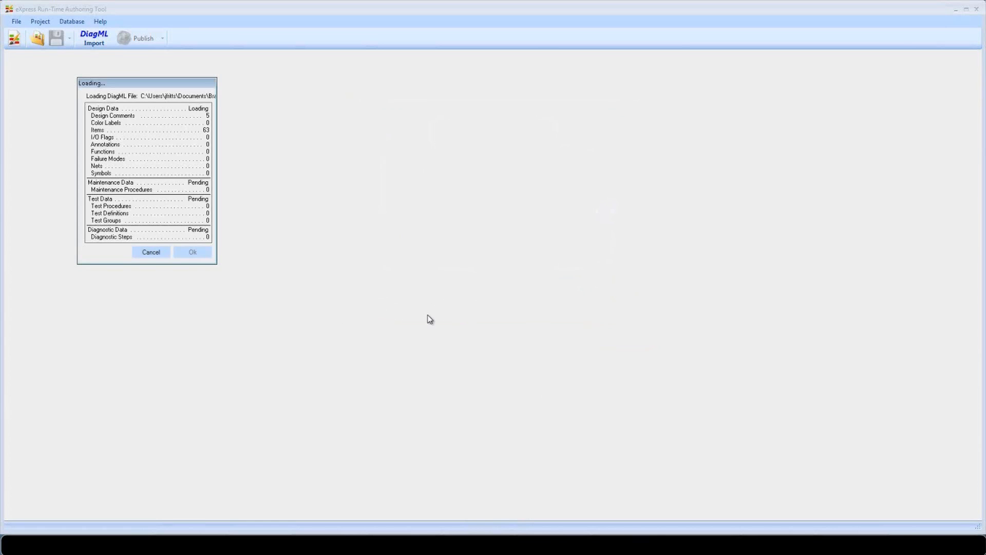
left_click(345, 150)
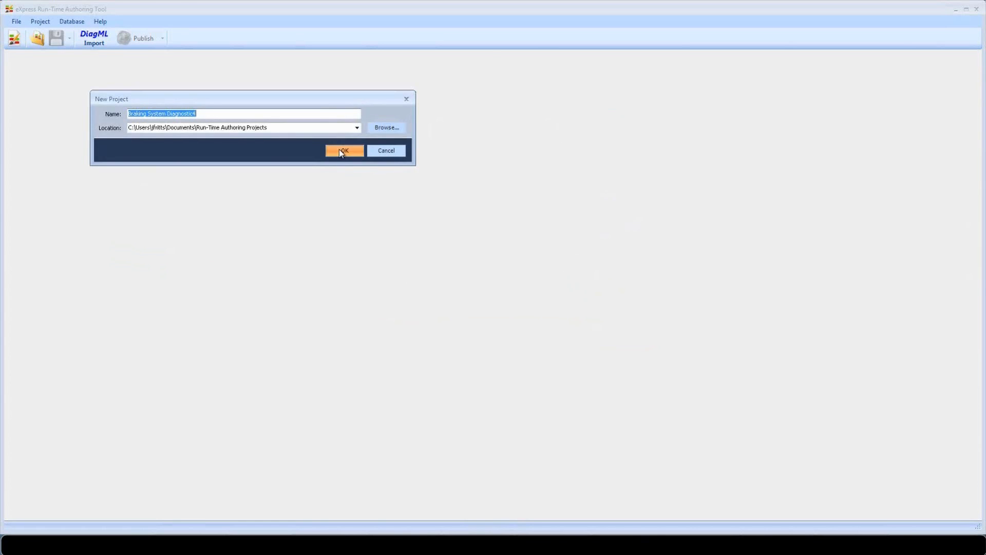
left_click(351, 163)
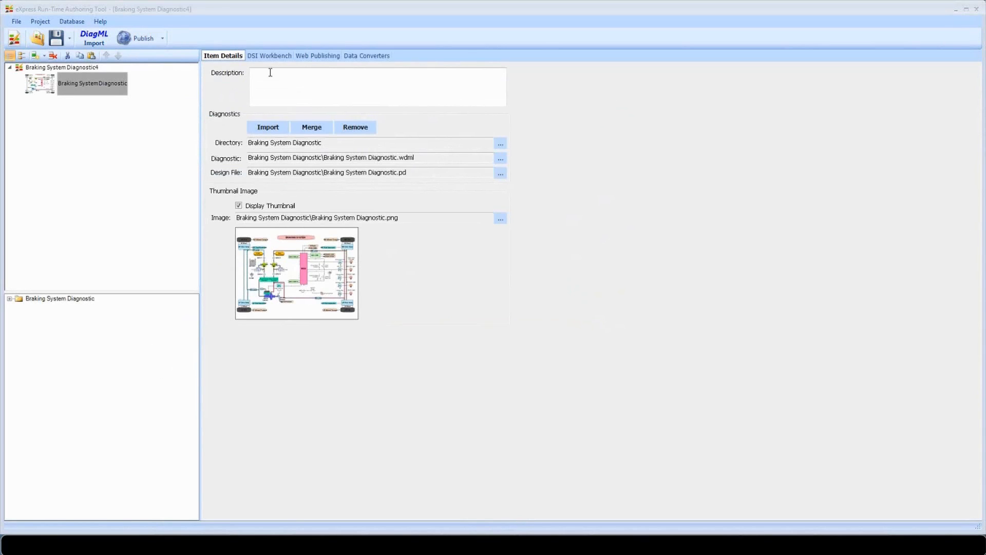
Step: Examine the diagnostic's DSI Workbench design views, including the Braking System Diagnostic, the disc assemblies and the ECU
left_click(272, 54)
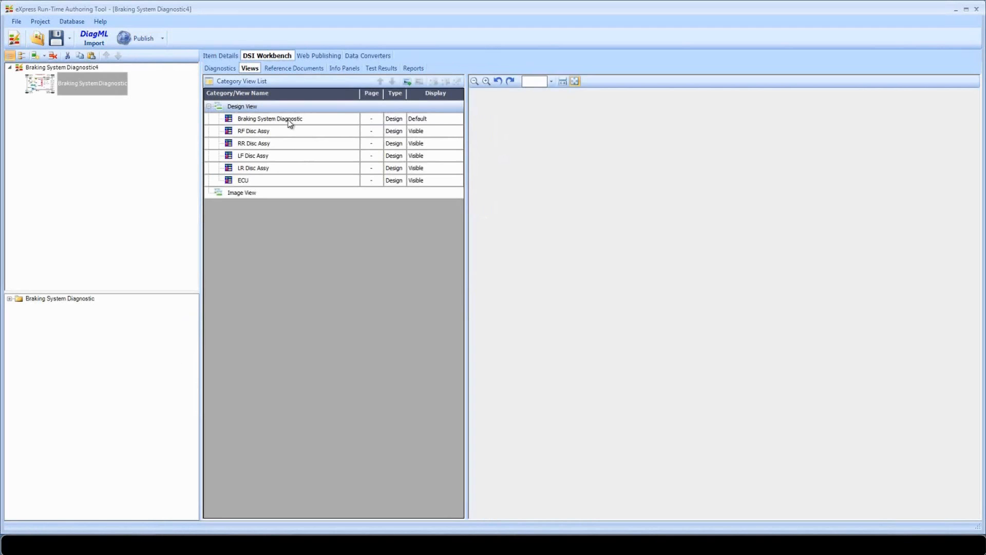
left_click(289, 123)
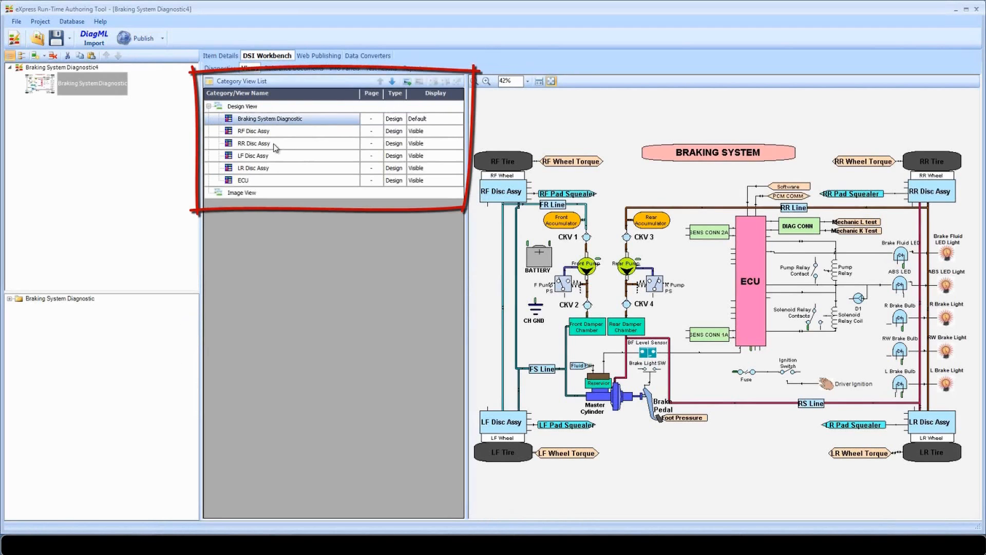
left_click(259, 132)
left_click(258, 146)
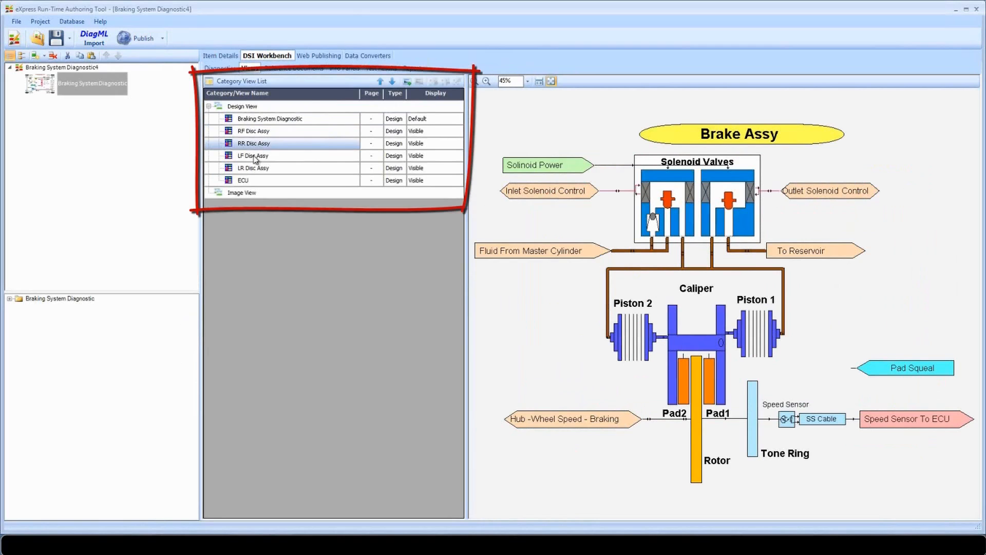
left_click(256, 158)
left_click(250, 181)
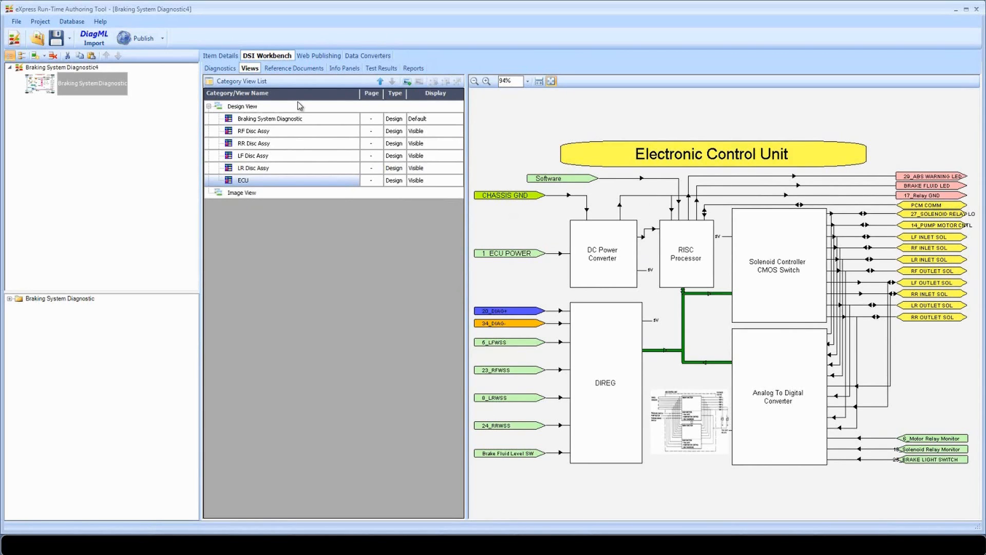
Step: Assign test.wbc from the Documents library as the project's database configuration file
left_click(59, 67)
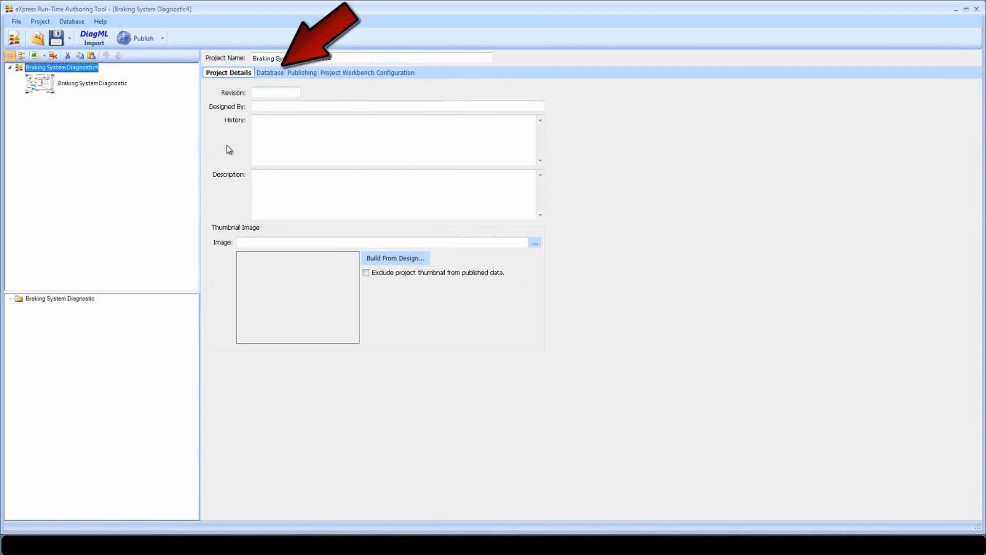
left_click(272, 75)
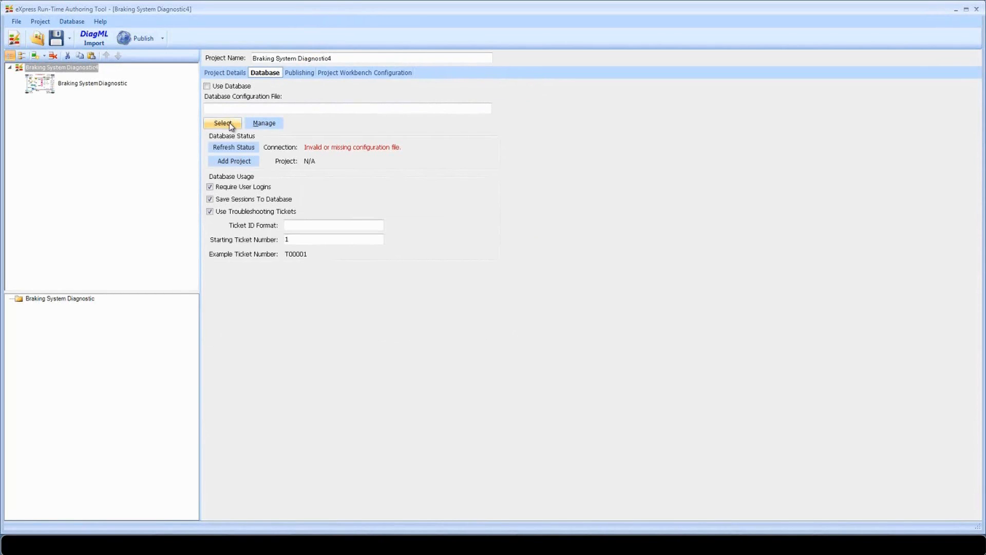
left_click(230, 124)
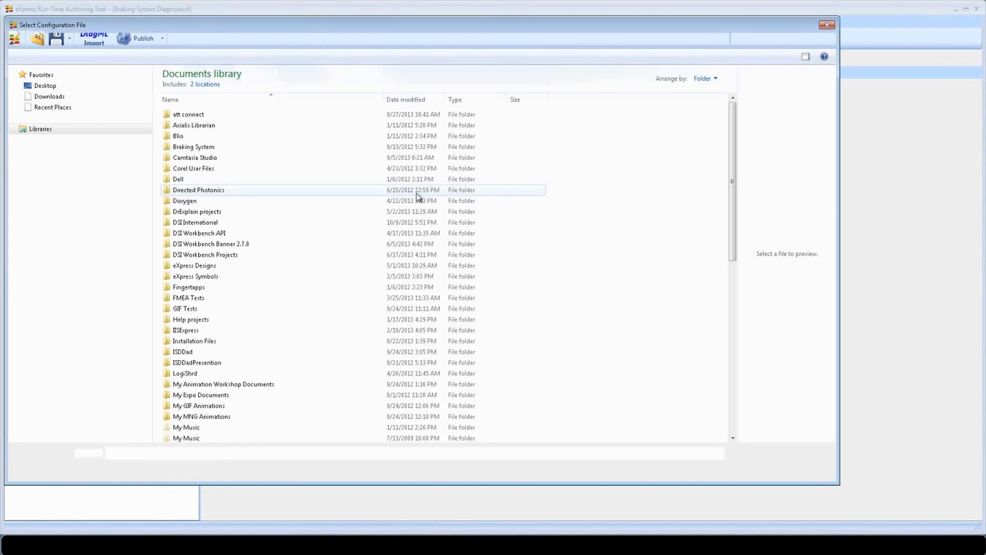
left_click_drag(733, 138, 736, 332)
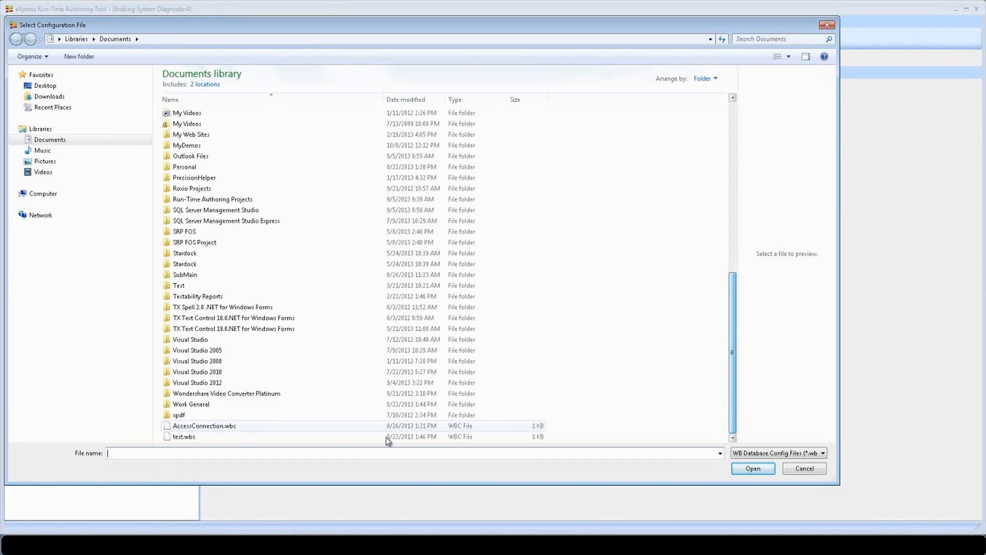
left_click(236, 436)
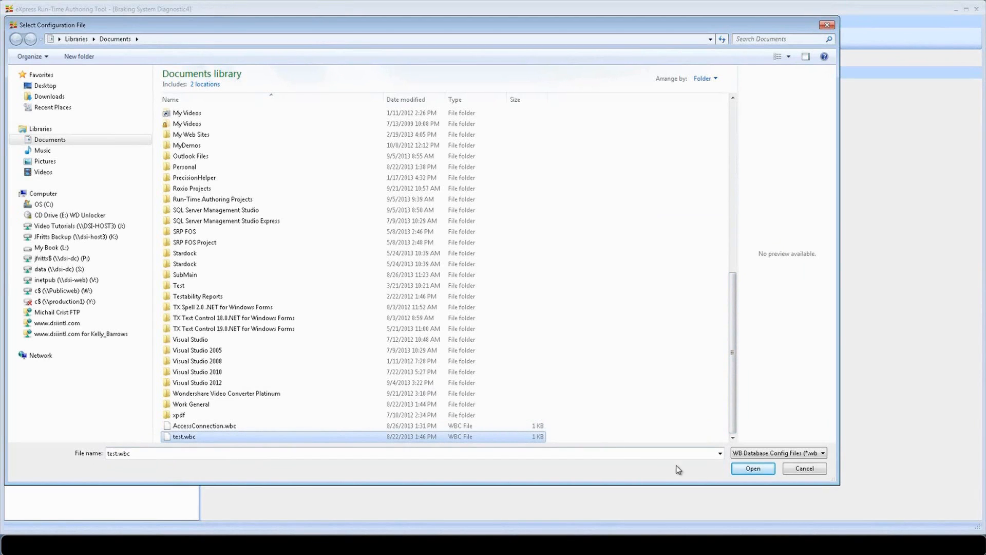
left_click(744, 470)
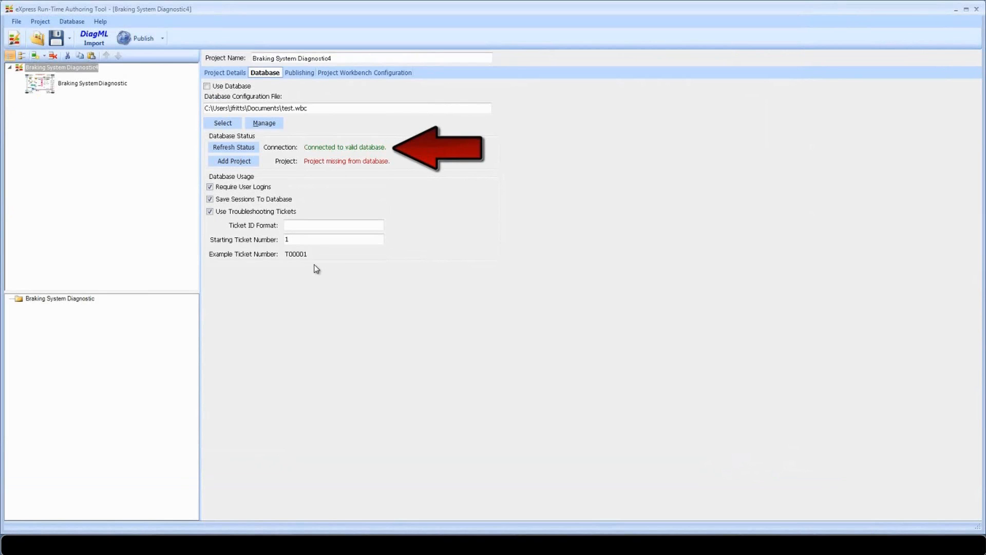
Step: Add the project to the database under the Braking System UUT, keeping Replace as the default corrective action
left_click(231, 161)
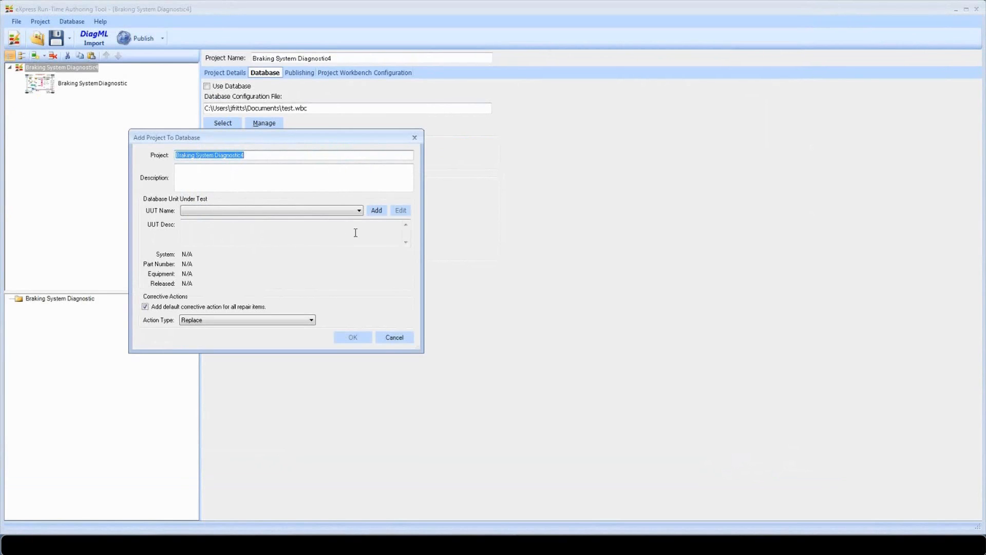
left_click(309, 207)
left_click(266, 218)
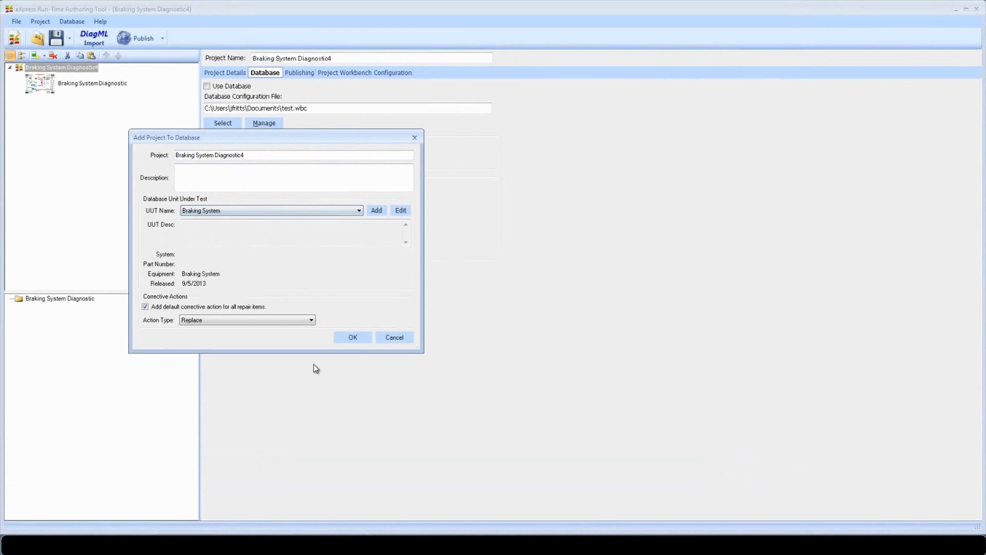
left_click(361, 338)
left_click(551, 311)
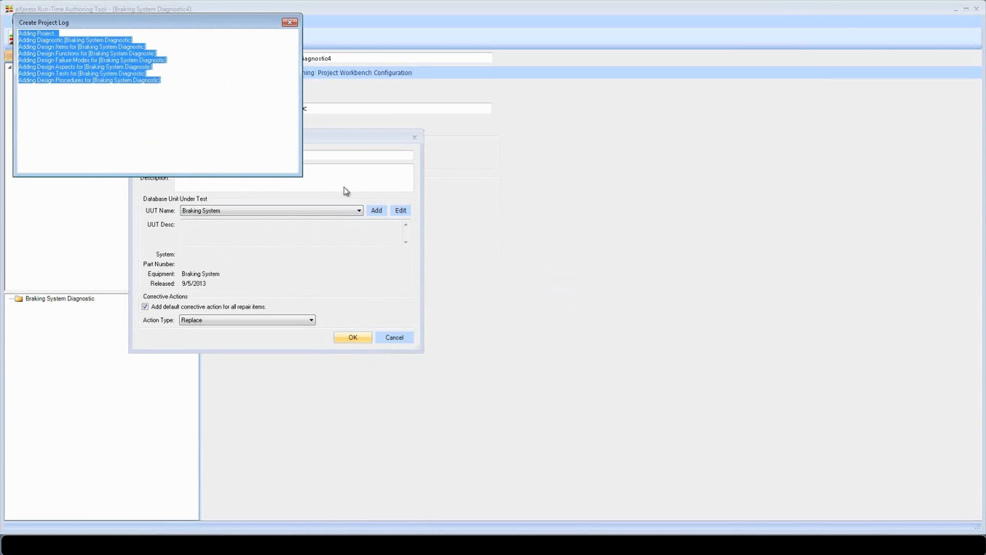
left_click(290, 22)
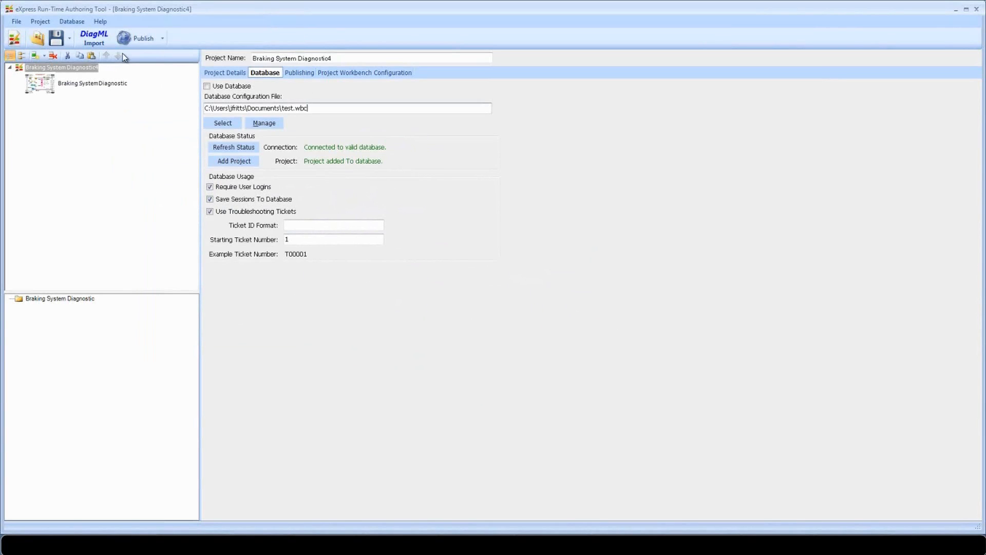
Step: Open the recent project Braking System1, saving the changes to the current project
left_click(16, 22)
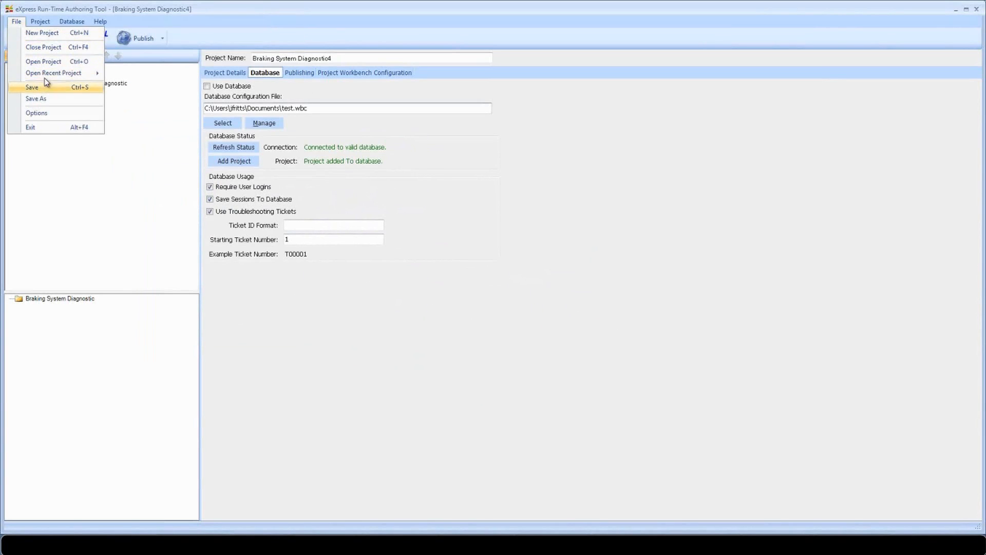
mouse_move(77, 73)
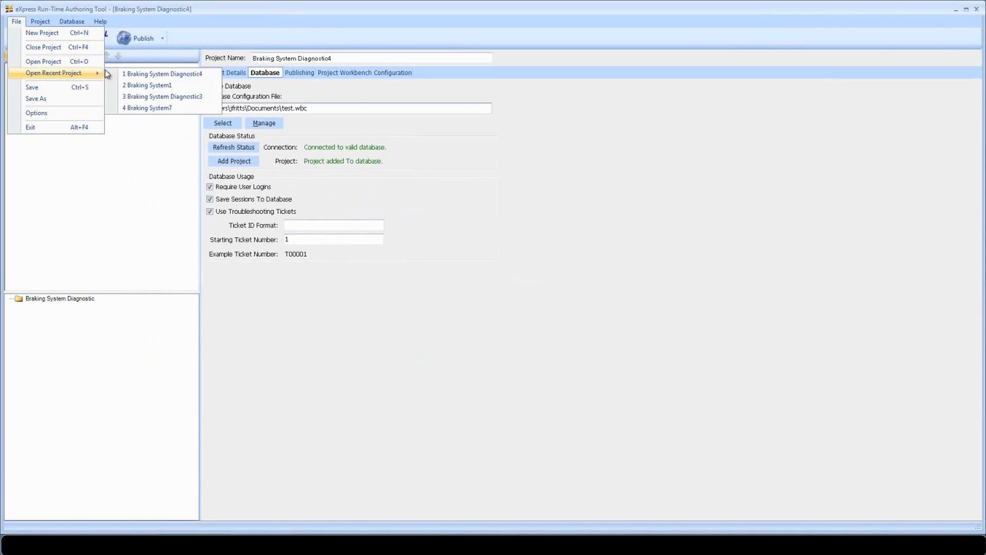
left_click(148, 86)
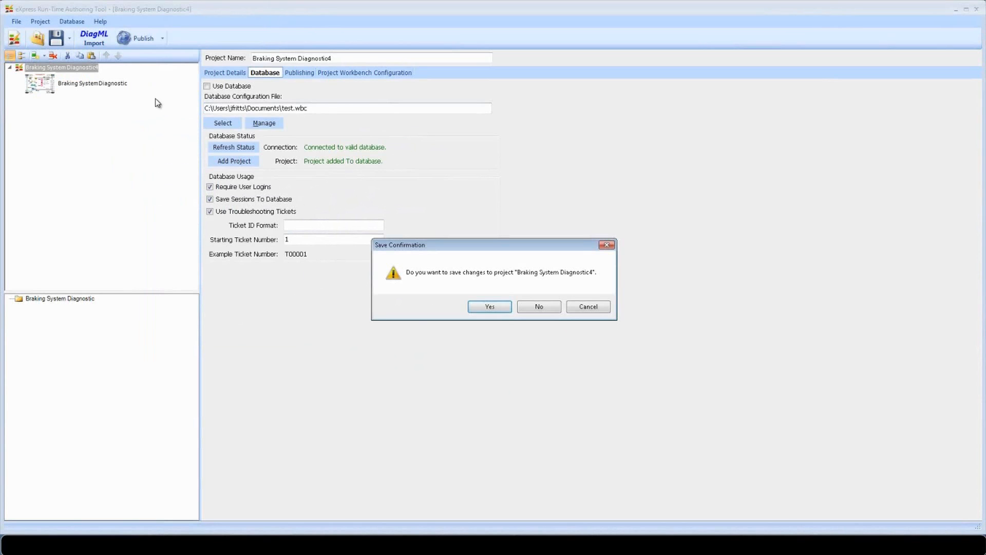
left_click(483, 303)
Step: Show the Braking System project's database settings and launch its preview in DSI Workbench
left_click(49, 68)
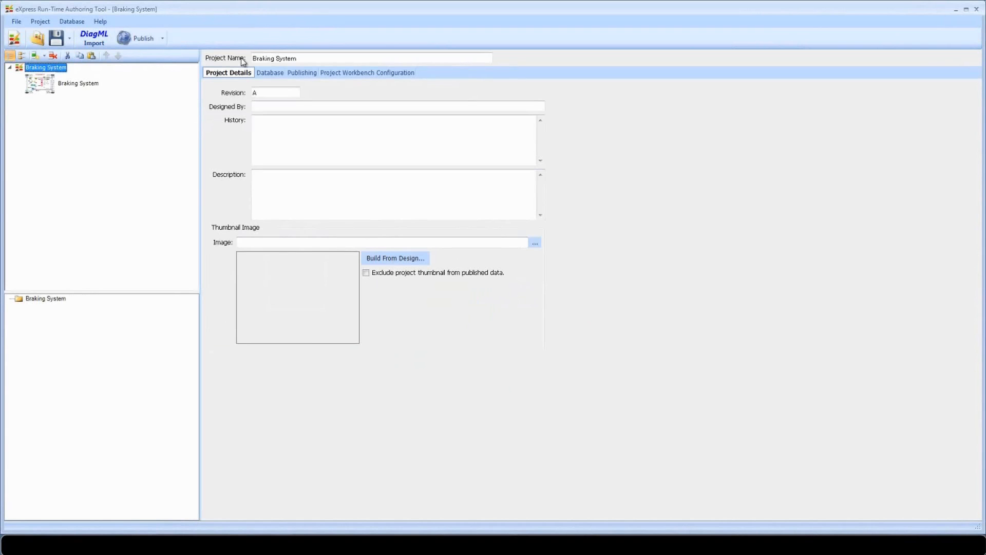
left_click(271, 73)
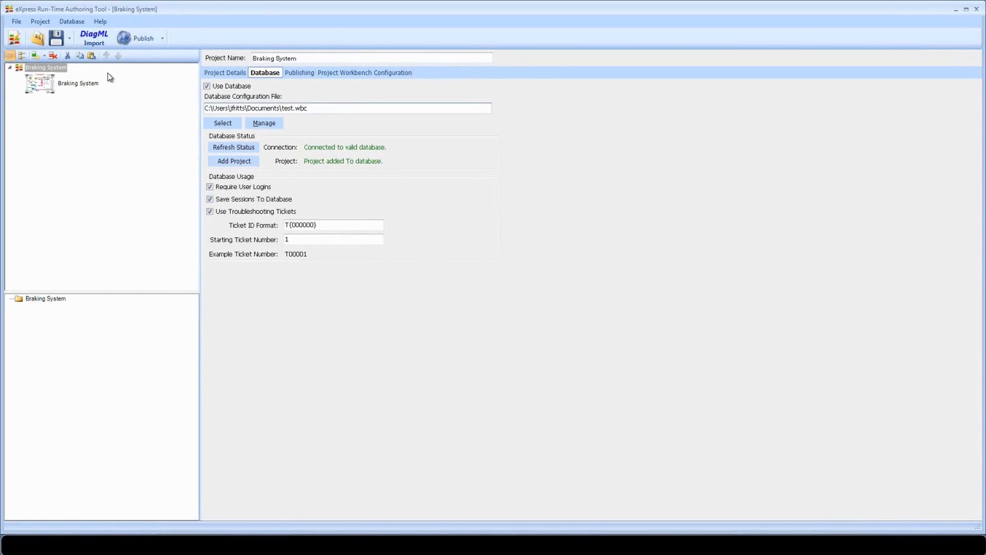
left_click(163, 38)
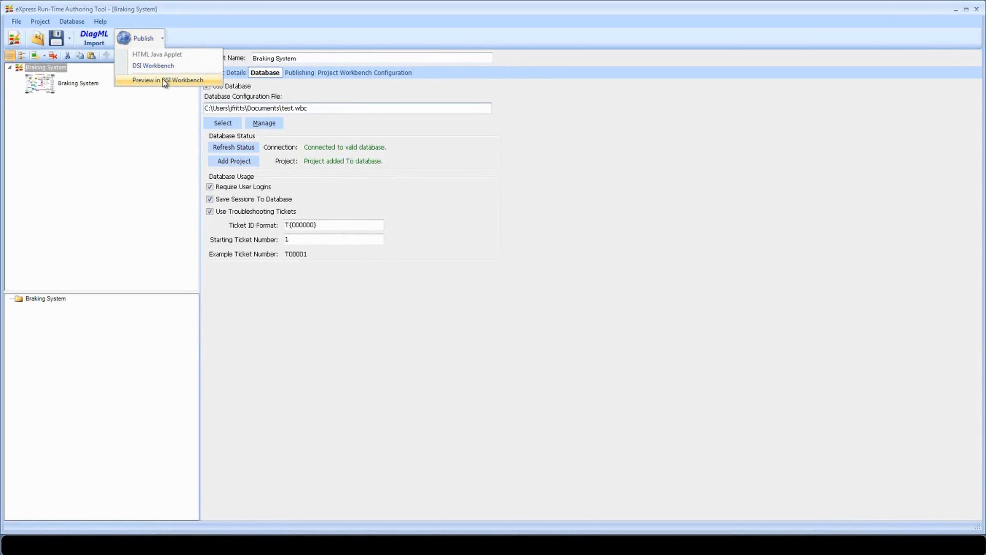
left_click(197, 80)
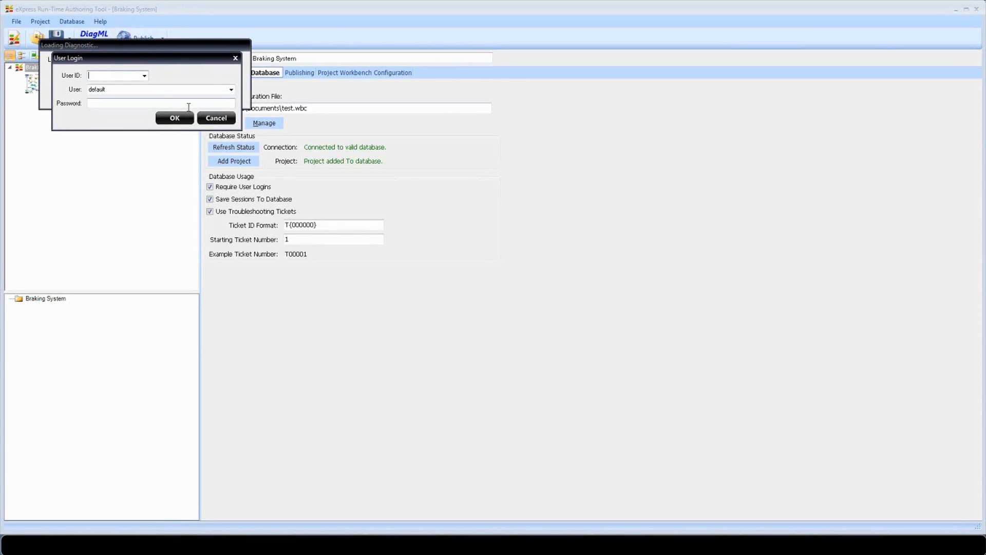
Step: Log in as the default user and create a new Braking System ticket with serial number 01
left_click(178, 121)
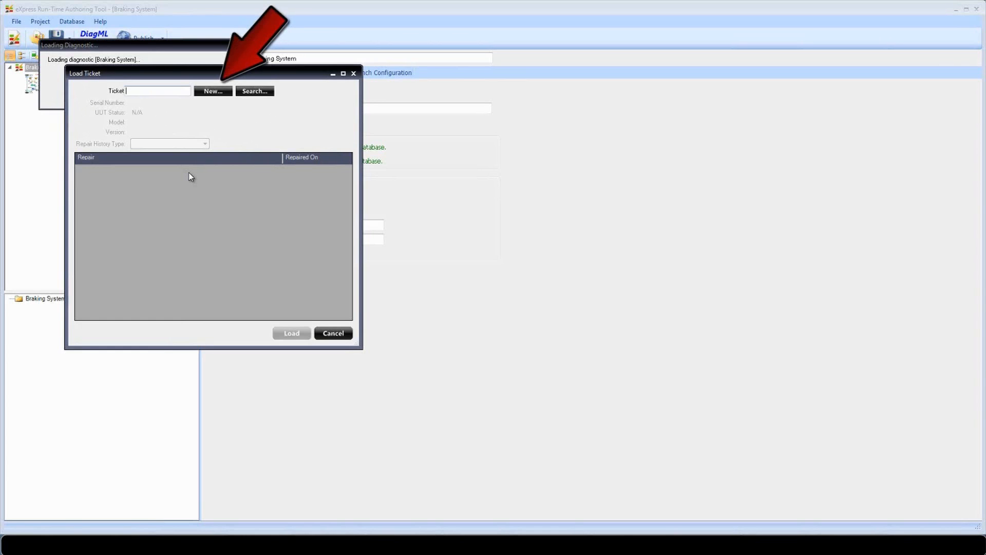
left_click(215, 92)
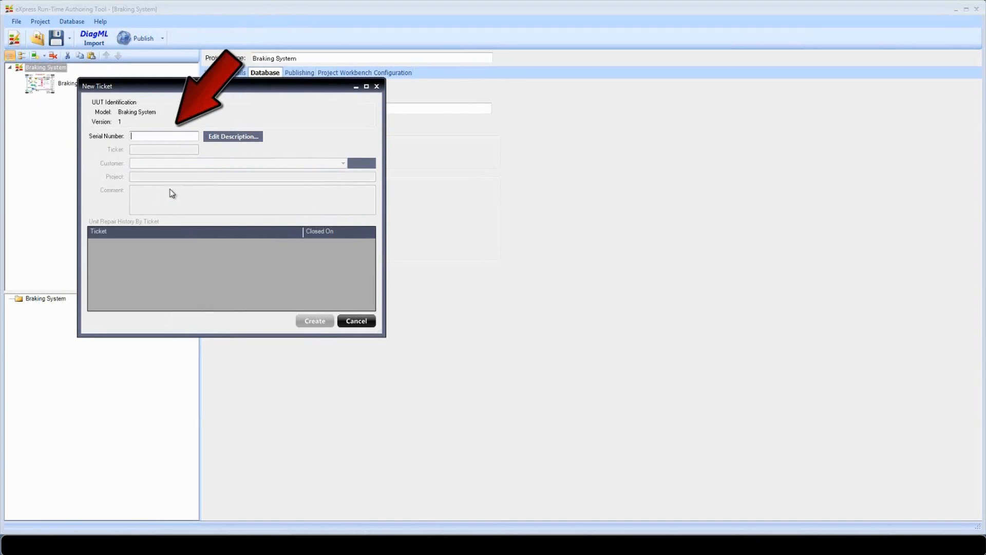
type("01")
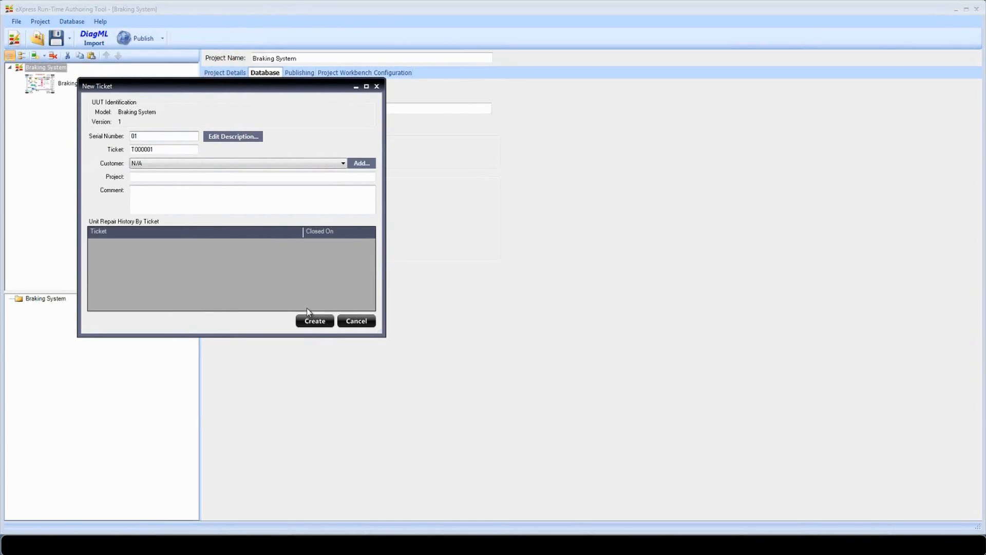
left_click(322, 324)
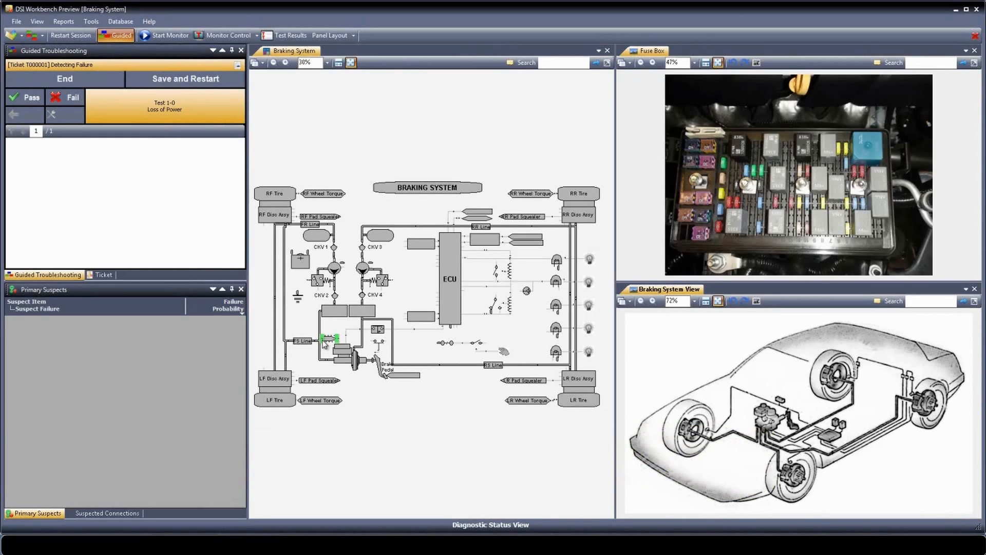
Step: Review the ticket's action log and mark the Loss of Power test as failed in guided troubleshooting
left_click(107, 276)
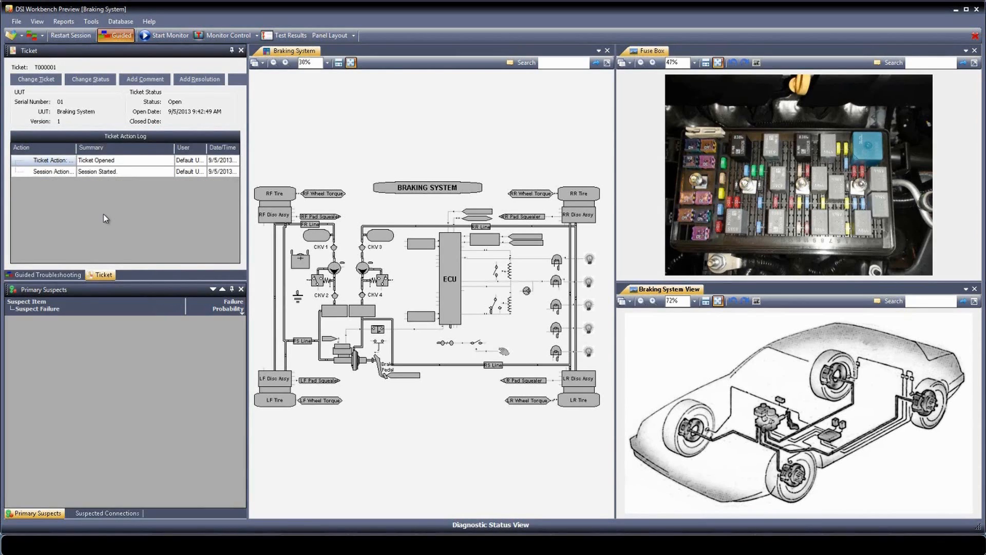
left_click(45, 275)
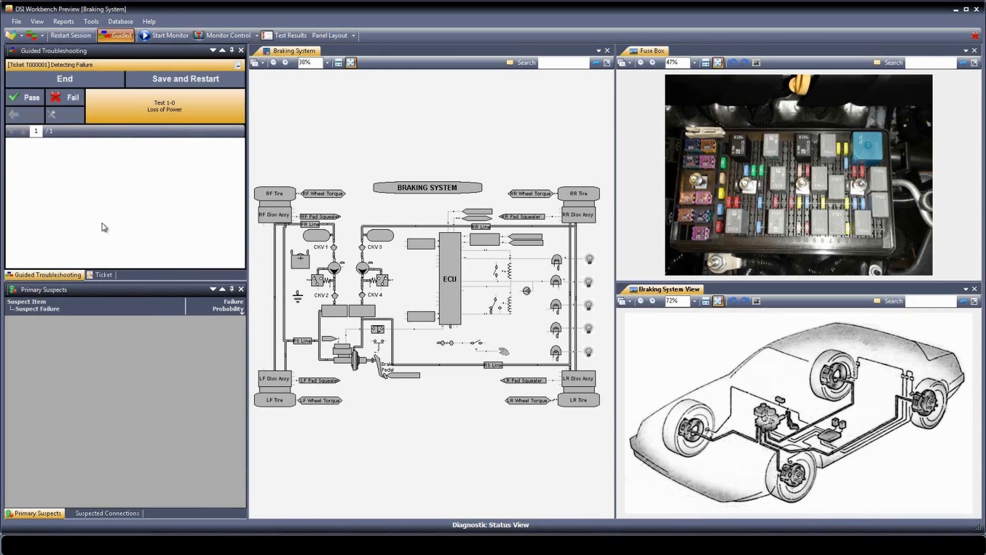
left_click(72, 98)
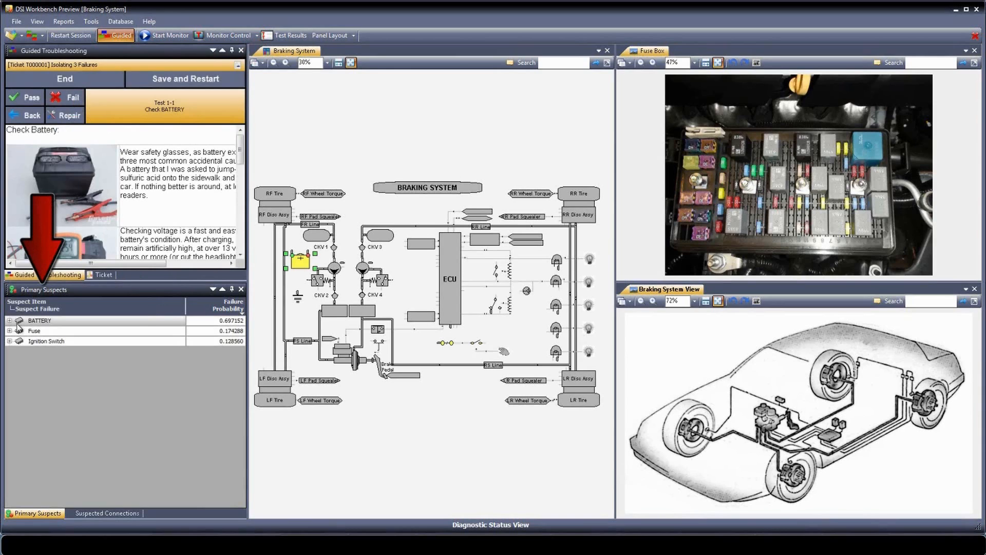
Step: Expand the BATTERY, Fuse and Ignition Switch primary suspects to examine their suspect failures
left_click(9, 320)
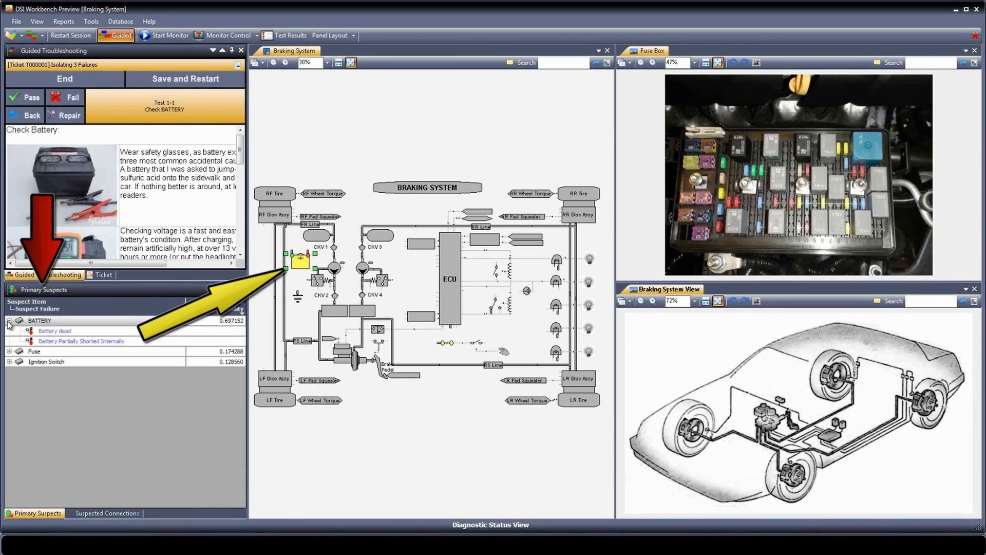
left_click(9, 352)
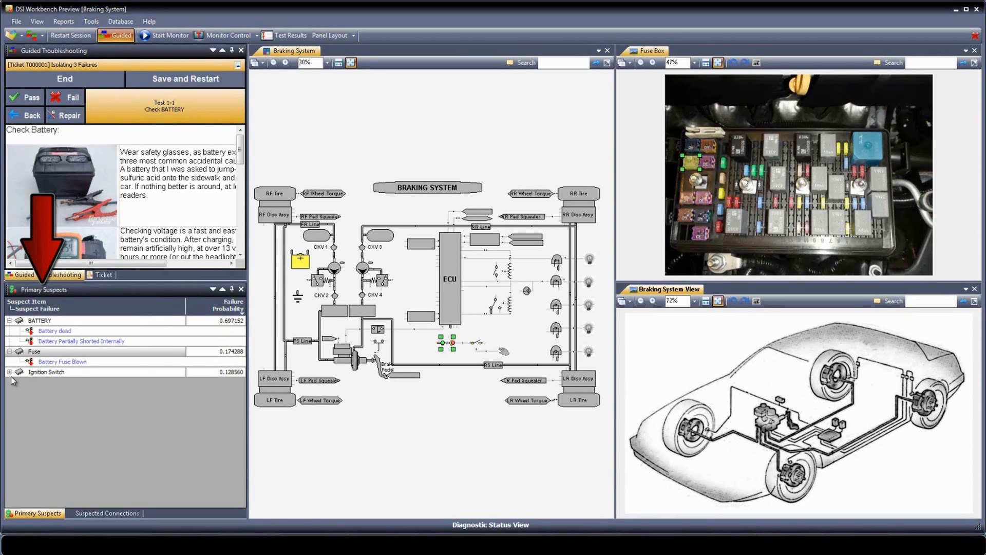
left_click(11, 373)
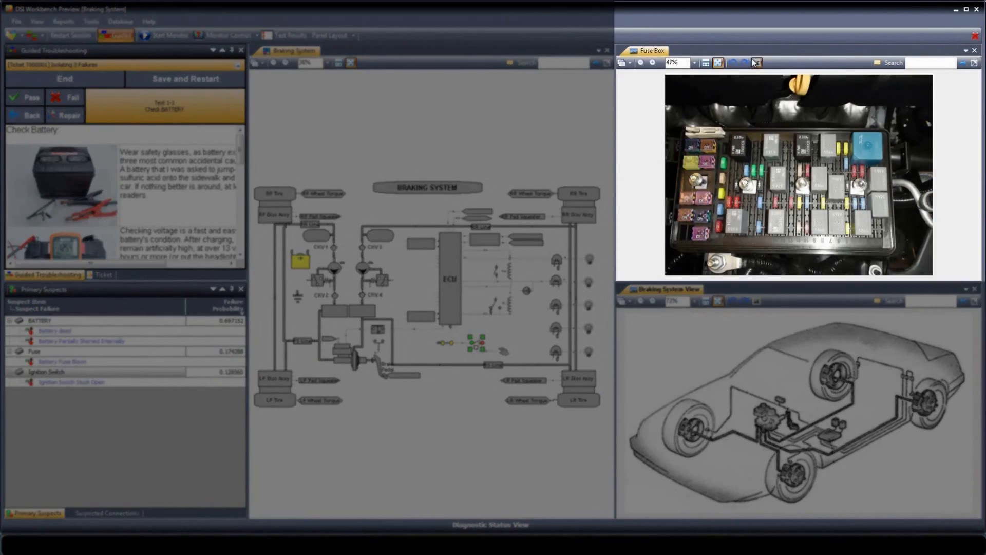
Step: Zoom the Fuse Box image in on the suspect fuse and enlarge the Braking System schematic to 40%
left_click_drag(680, 174, 748, 120)
left_click(768, 127)
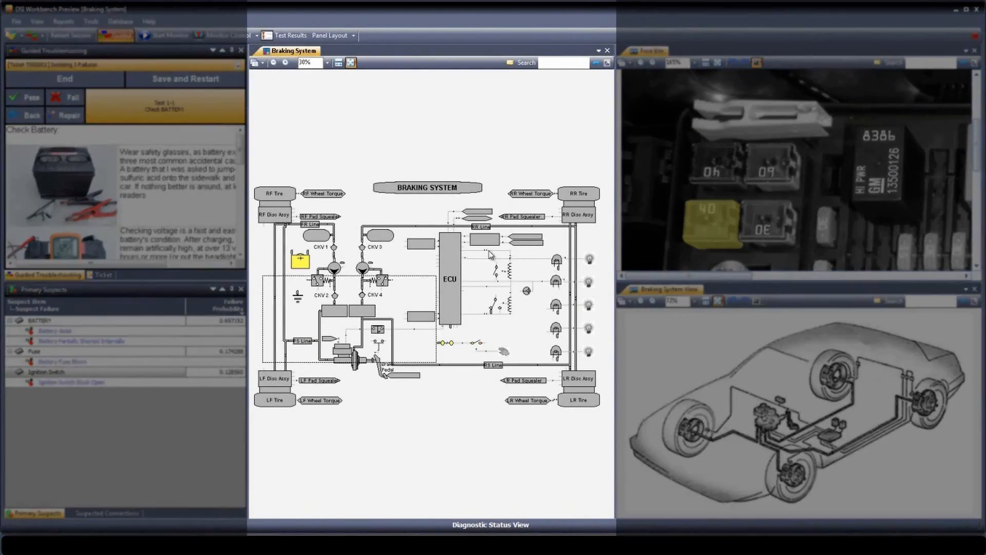
left_click_drag(262, 363, 536, 218)
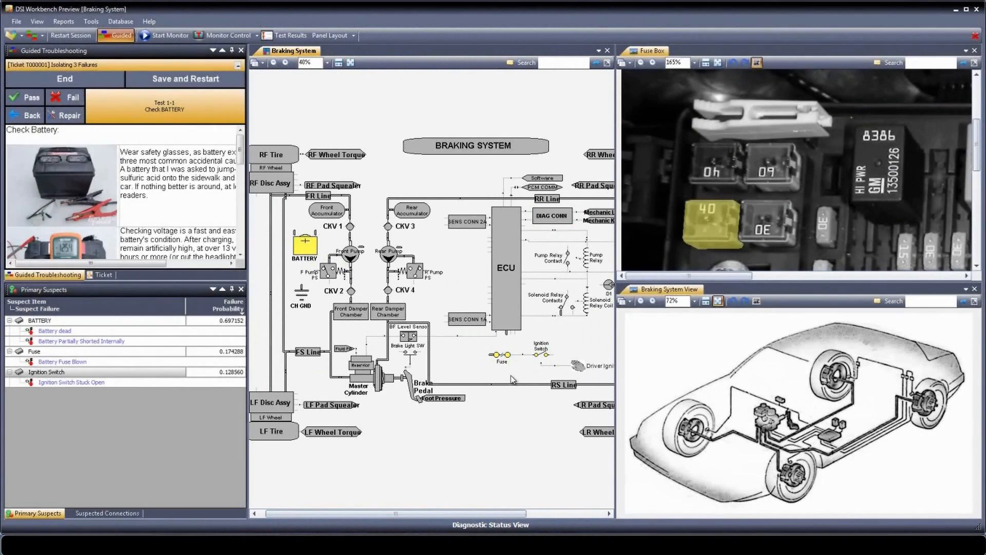
Step: Open the Check Fuse Video document referenced by the Fuse suspect
right_click(39, 354)
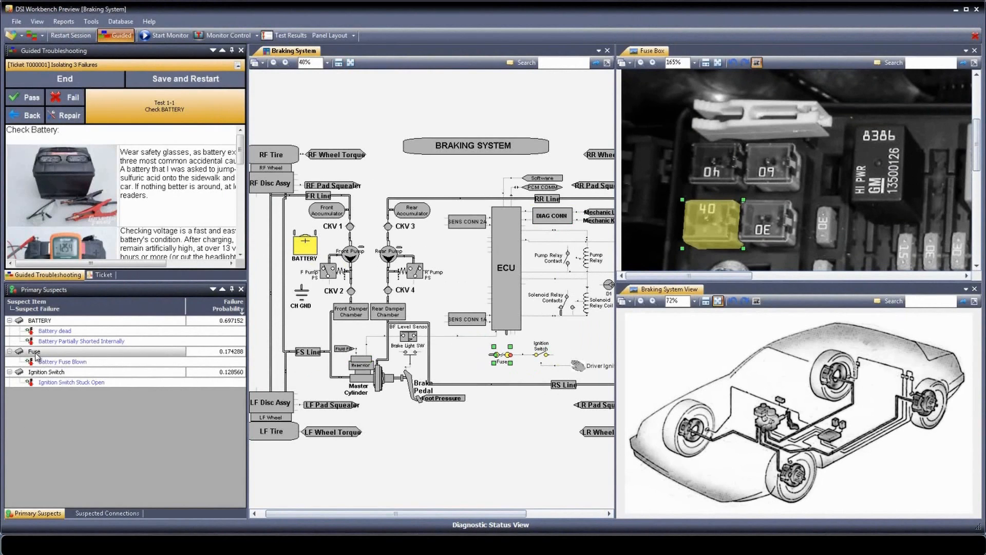
mouse_move(87, 363)
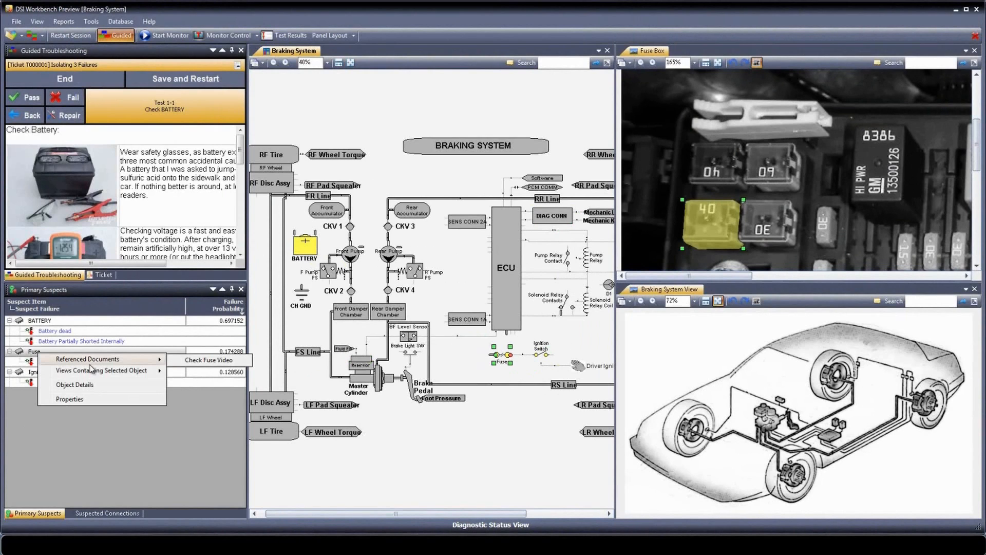
left_click(203, 363)
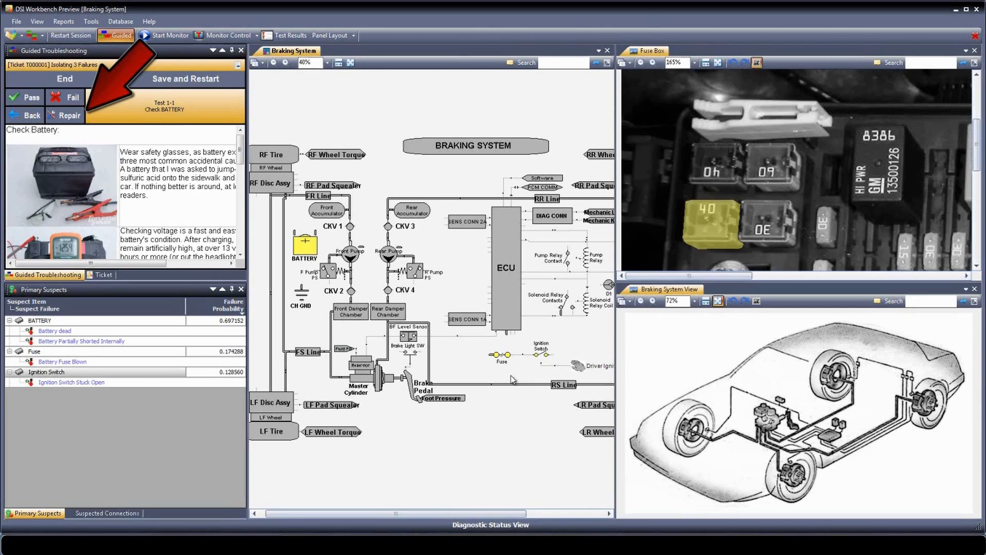
Step: Record an item repair remediation on the ticket for the Fuse with the corrective action Replace Fuse
left_click(70, 115)
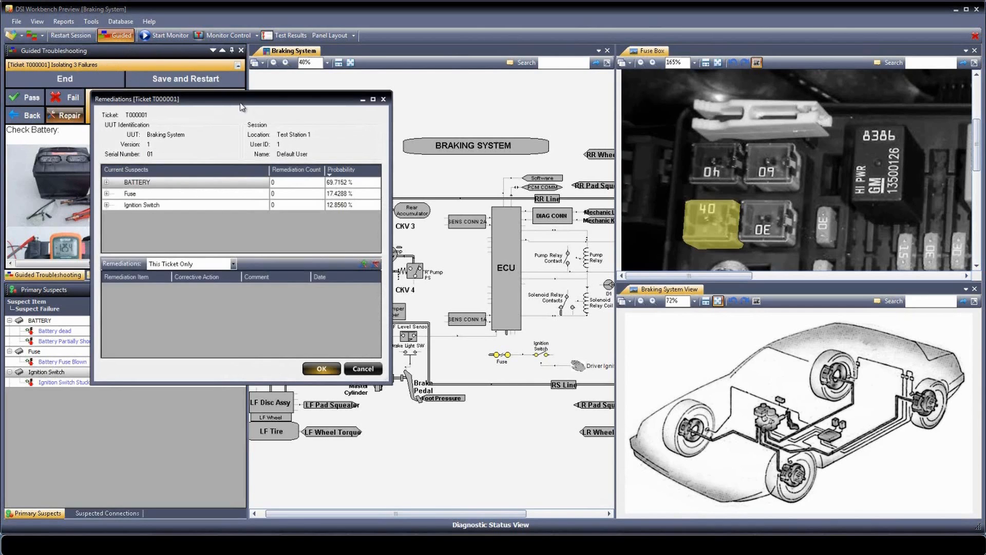
left_click_drag(241, 103, 388, 66)
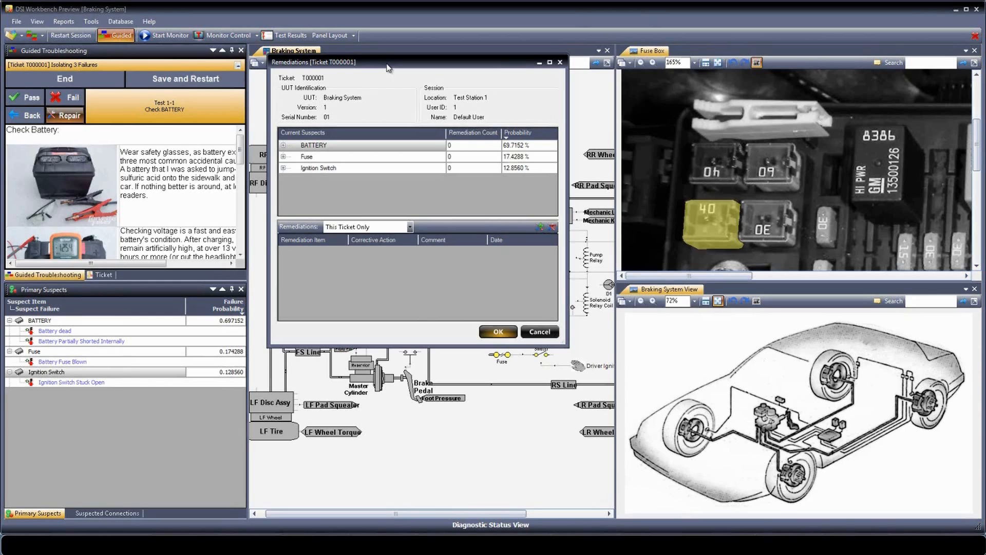
left_click(303, 157)
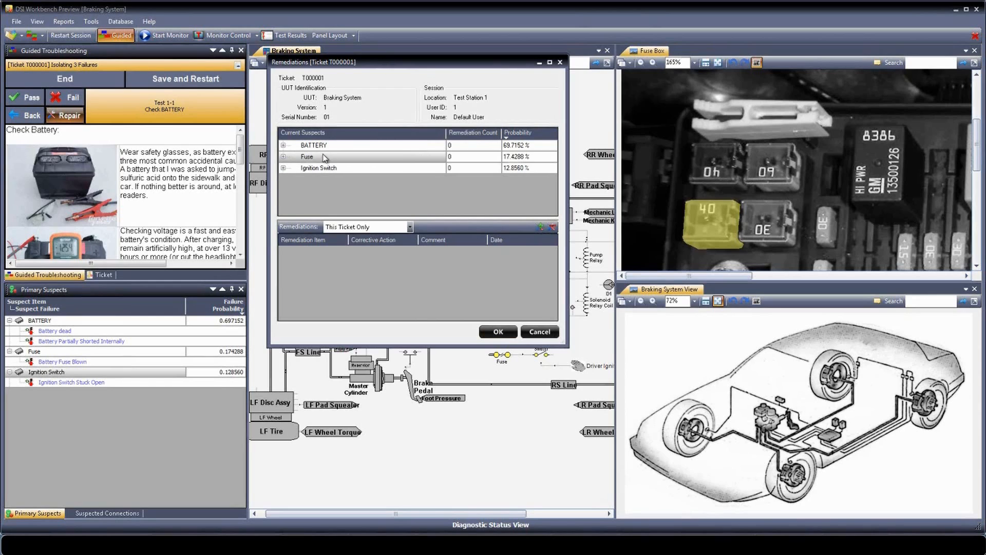
left_click(540, 227)
left_click_drag(246, 119, 532, 139)
left_click(492, 177)
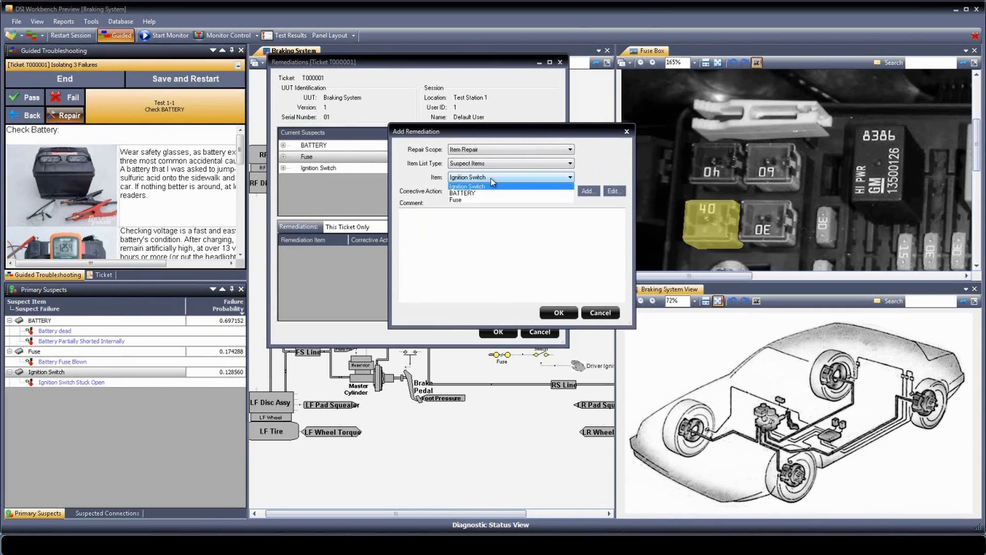
left_click(467, 199)
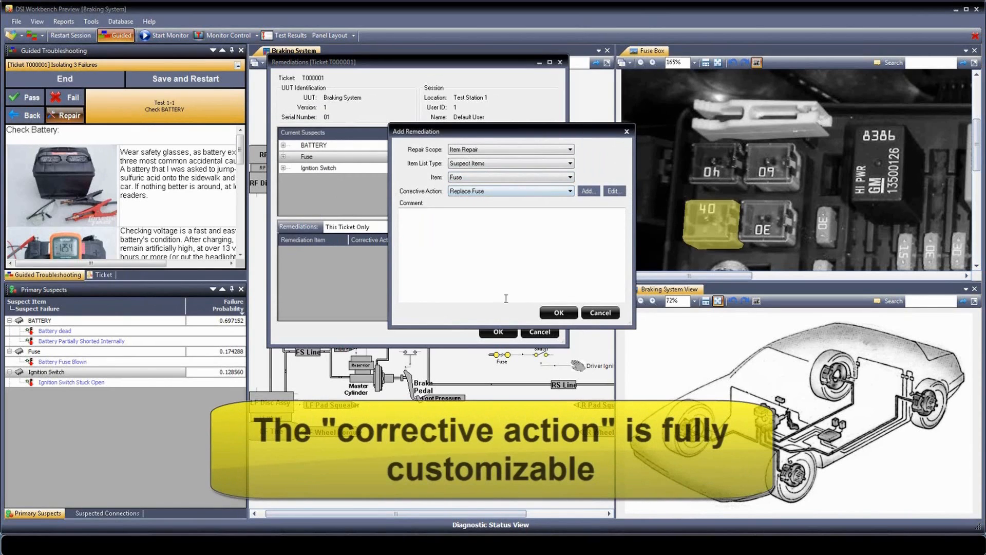
left_click(559, 312)
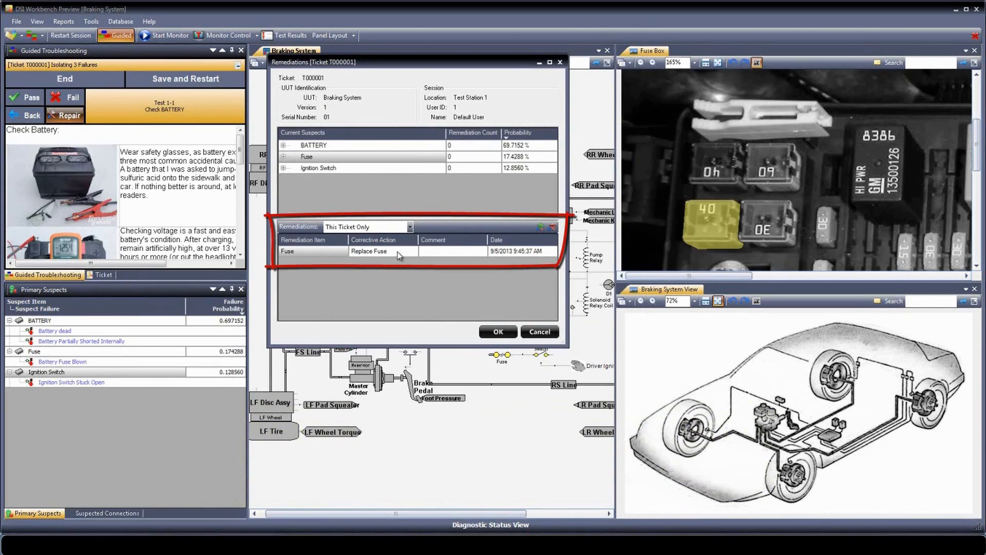
left_click(497, 332)
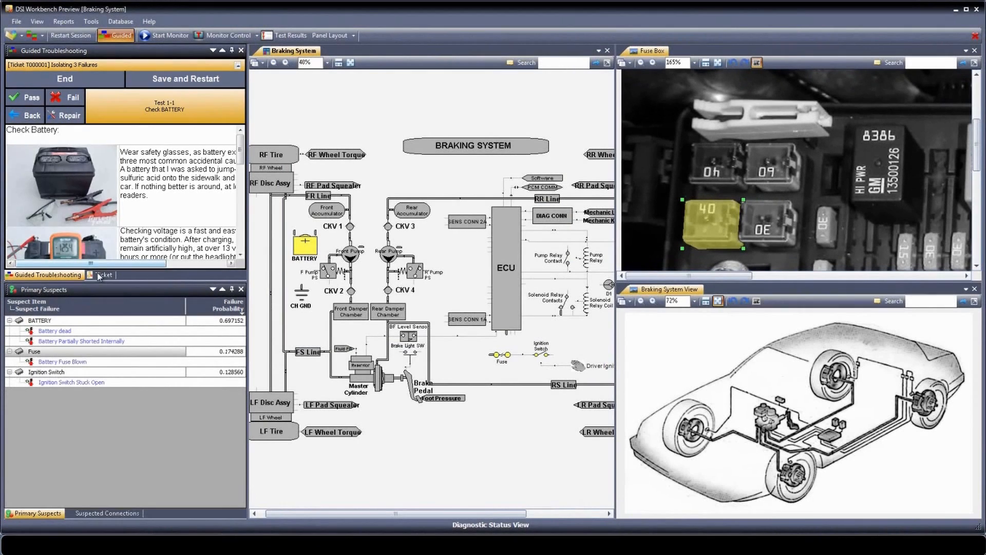
Step: Check the ticket's action log for the fuse remediation entry and return to guided troubleshooting
left_click(105, 275)
left_click(34, 184)
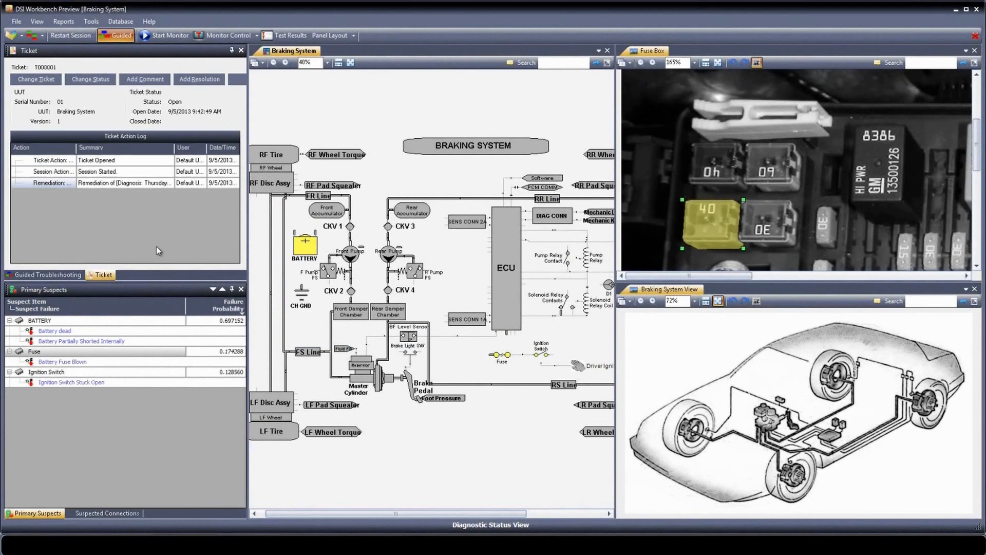
left_click(58, 276)
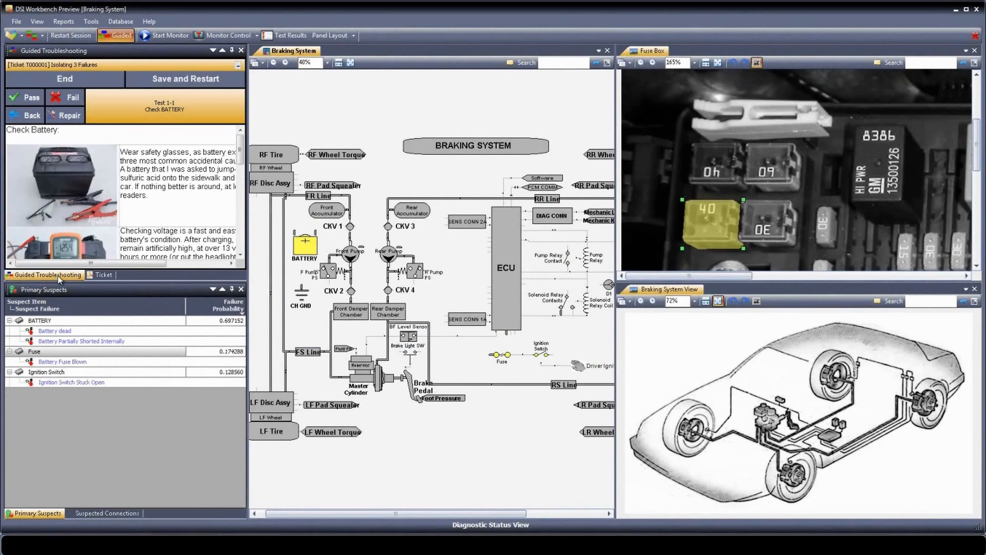
Step: Restart the guided troubleshooting session and mark the Loss of Power test as failed again
left_click(67, 82)
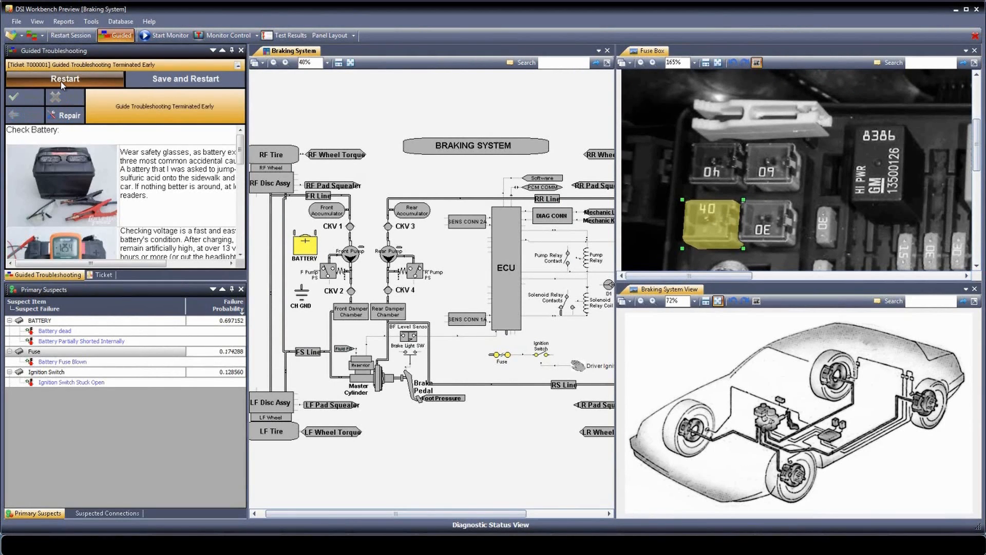
left_click(61, 81)
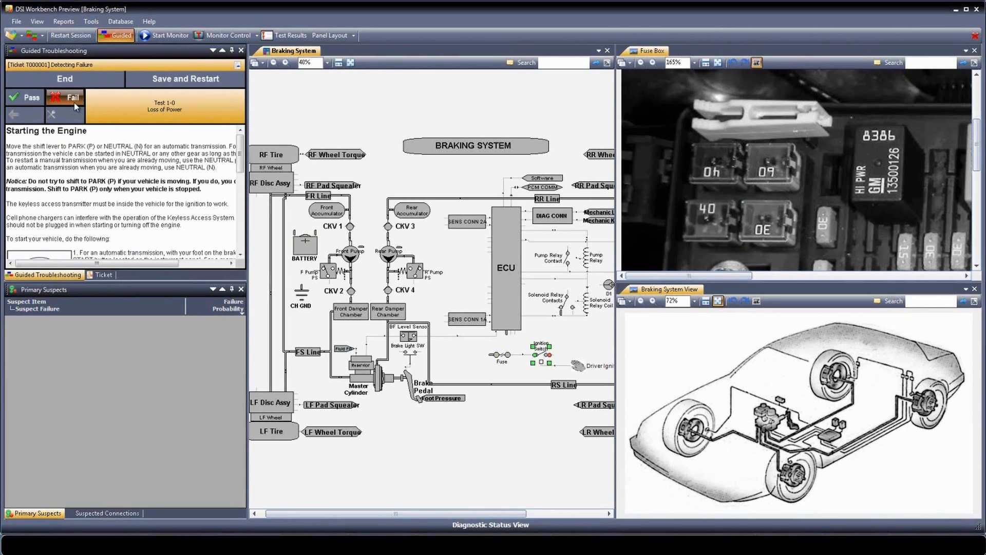
left_click(74, 103)
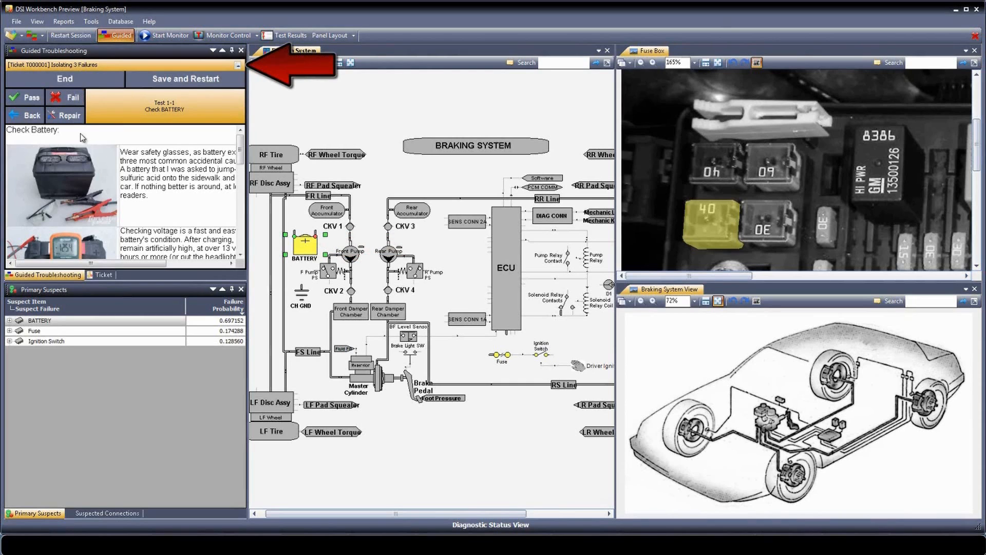
Step: View the Check Battery instructions in the report viewer and mark the Check BATTERY test as failed
left_click(237, 65)
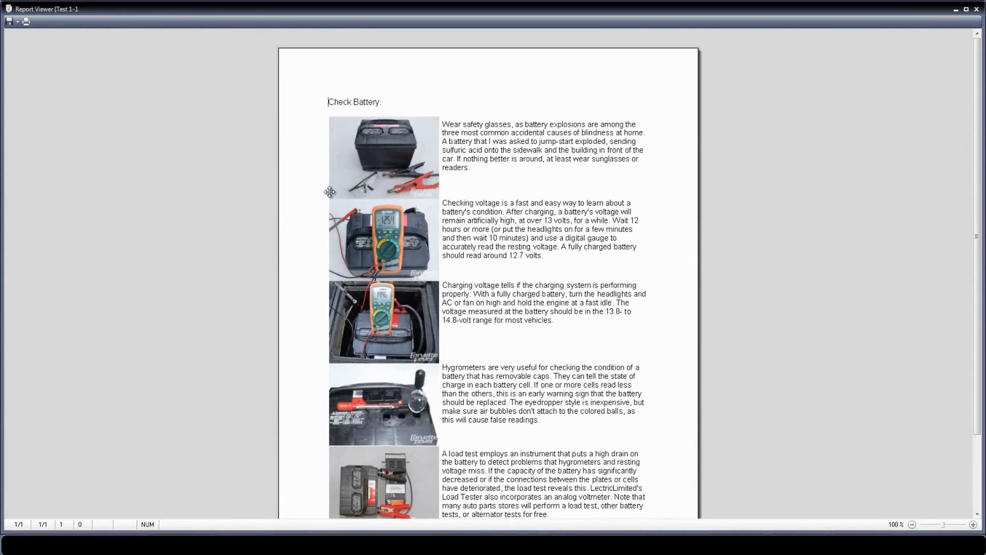
left_click(976, 9)
left_click(67, 97)
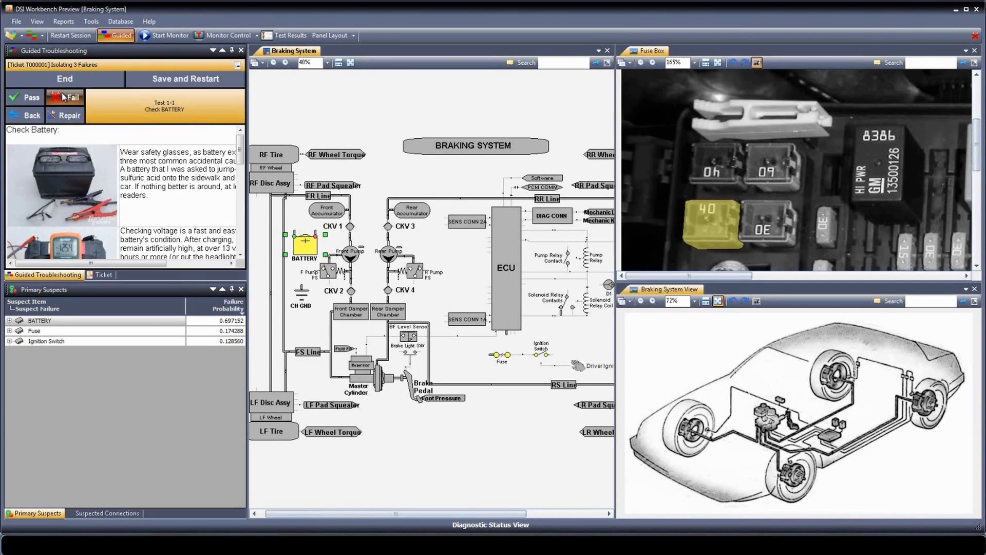
Step: View the full battery installation instructions and record a Replace BATTERY item repair remediation on the ticket
left_click(239, 67)
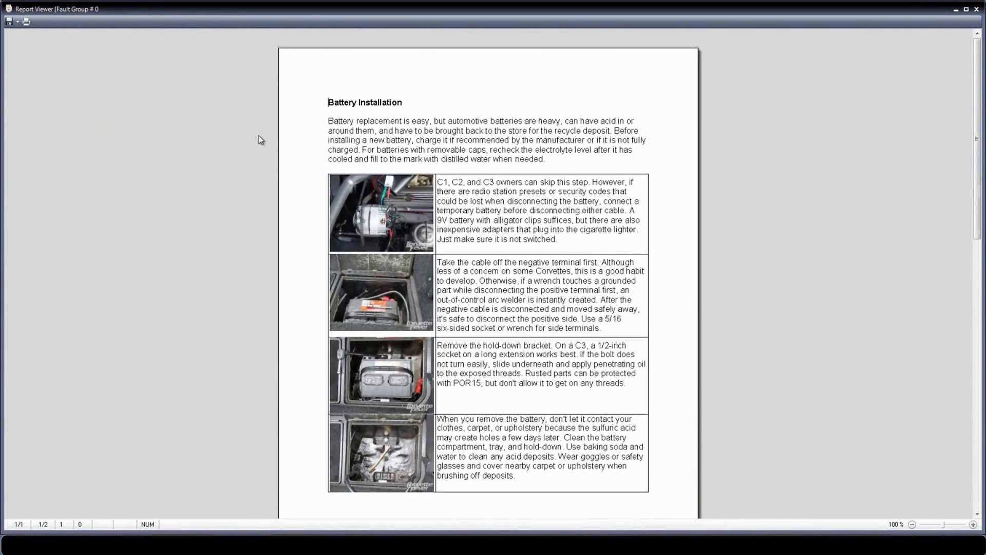
left_click(977, 10)
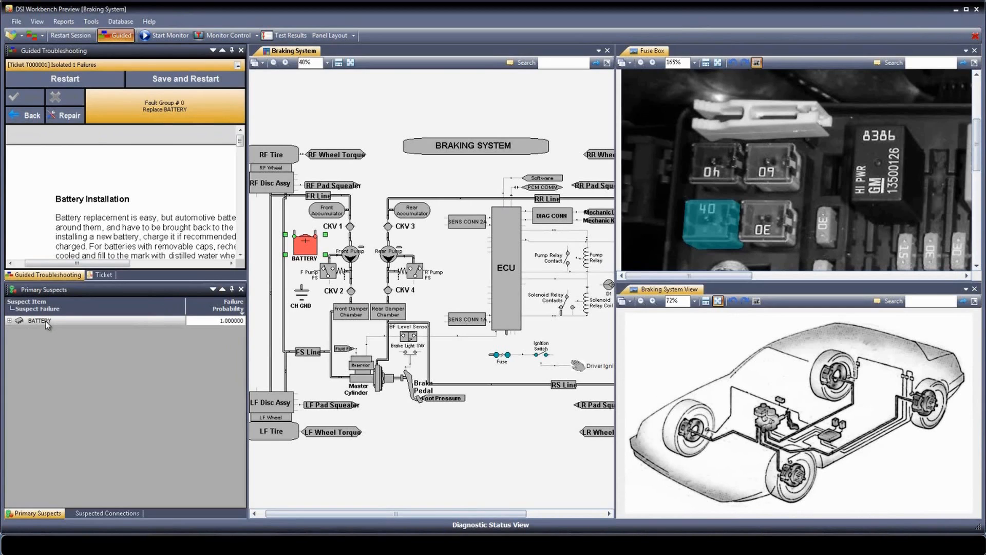
left_click(74, 120)
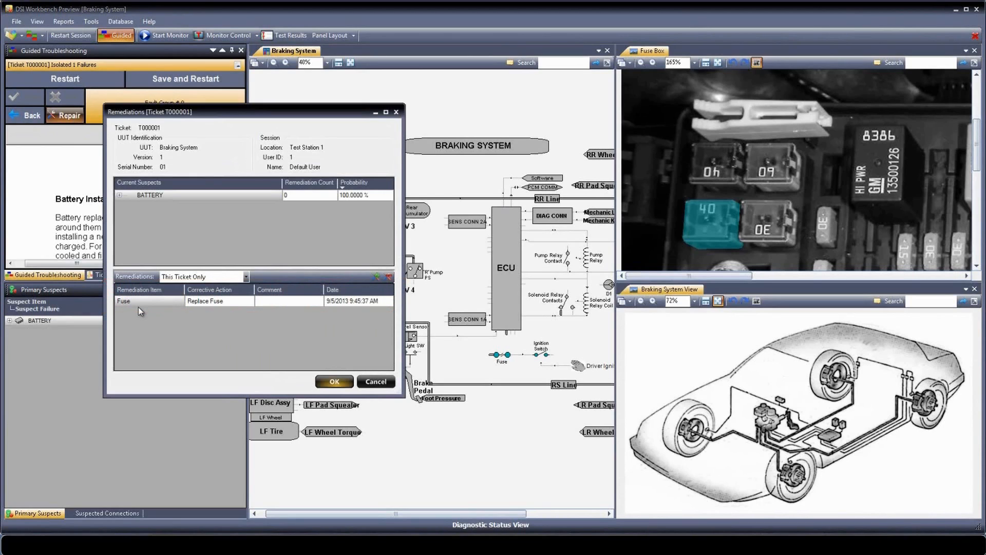
left_click(377, 276)
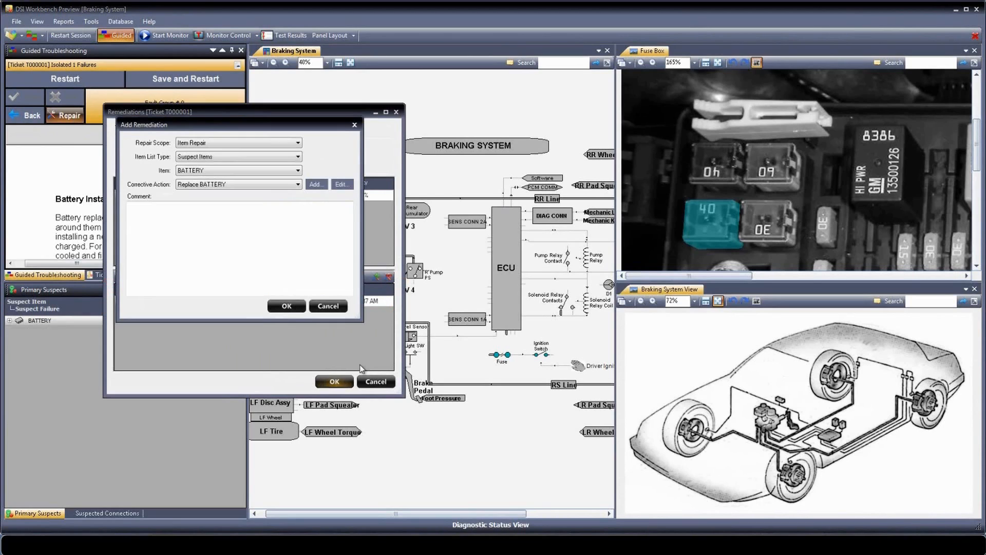
left_click(297, 307)
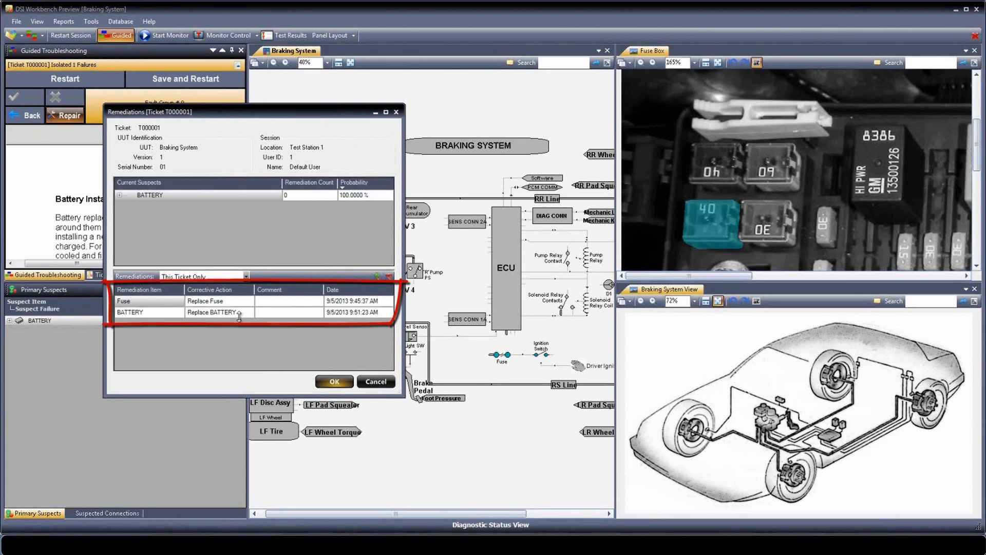
left_click(329, 382)
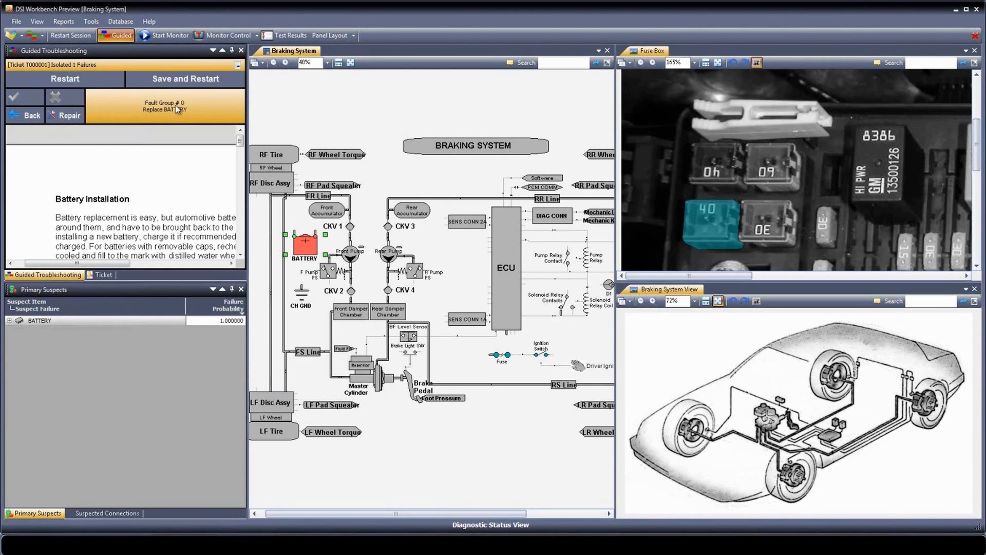
Step: Restart the guided troubleshooting session after the battery replacement and mark the Loss of Power test as passed
left_click(56, 80)
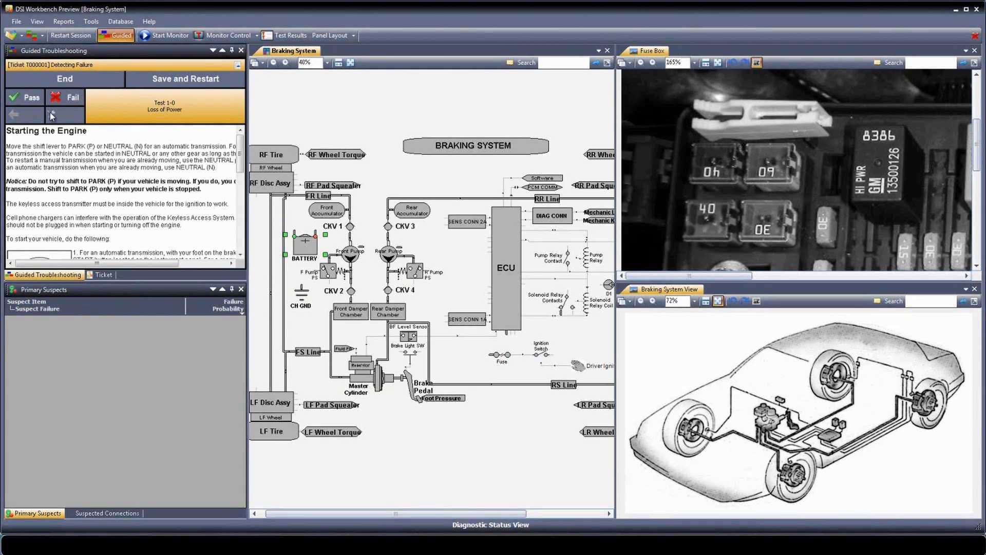
left_click(27, 101)
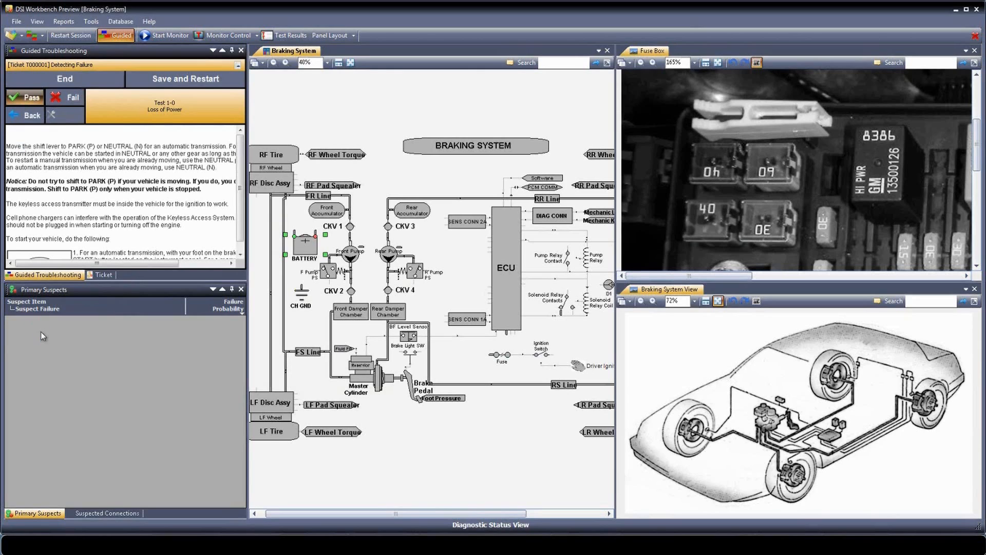
Step: Start a fault resolution for the ticket, select the Replace BATTERY diagnosis, and accept the remediation selection
left_click(96, 275)
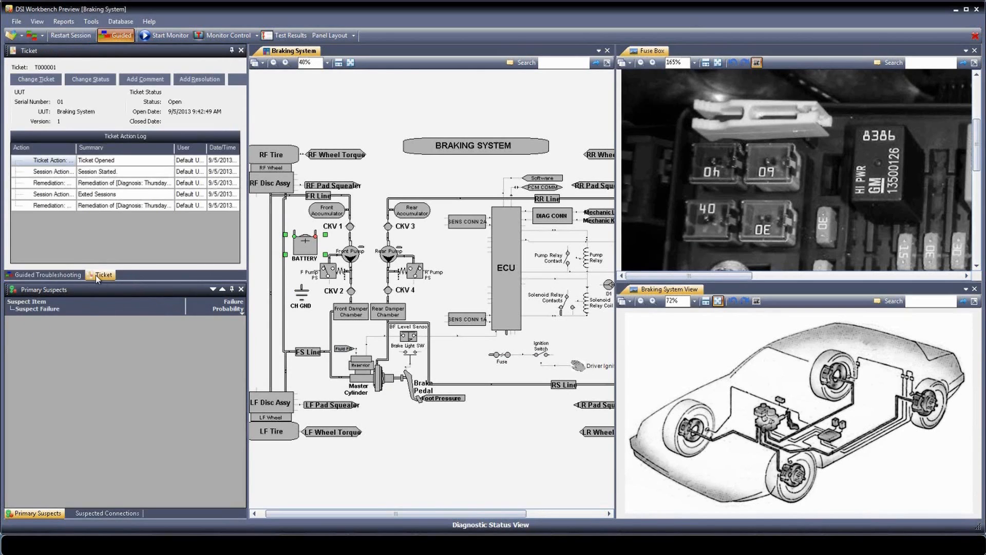
left_click(192, 79)
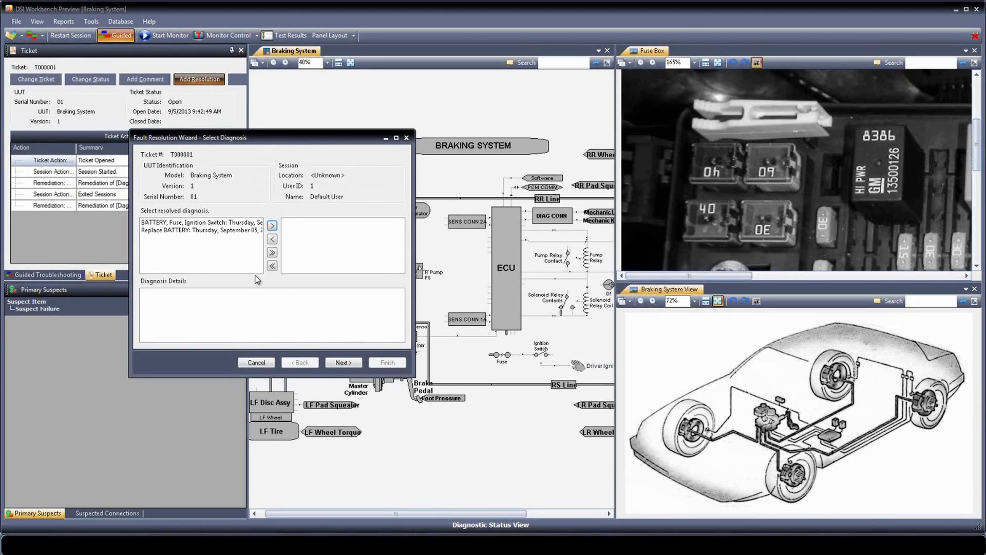
left_click(170, 223)
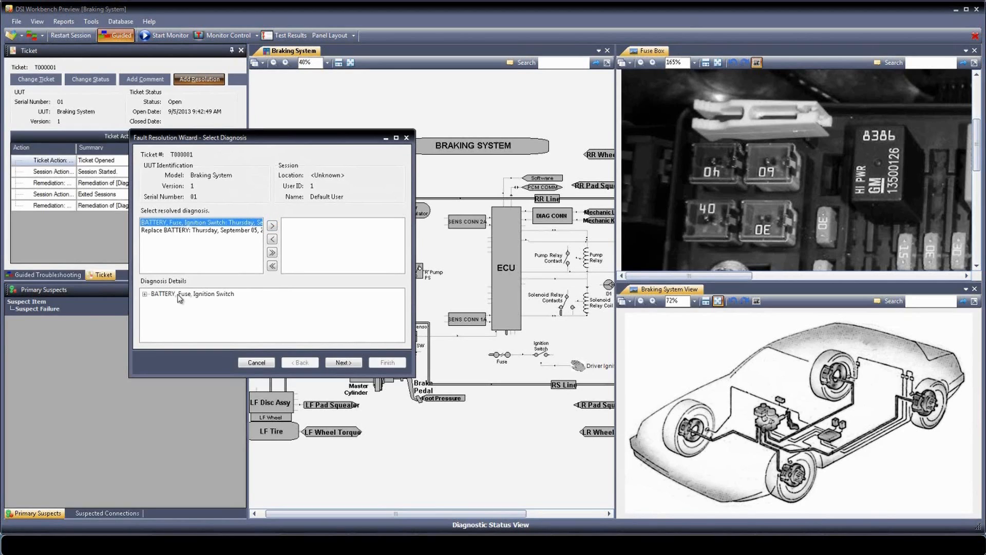
left_click(176, 230)
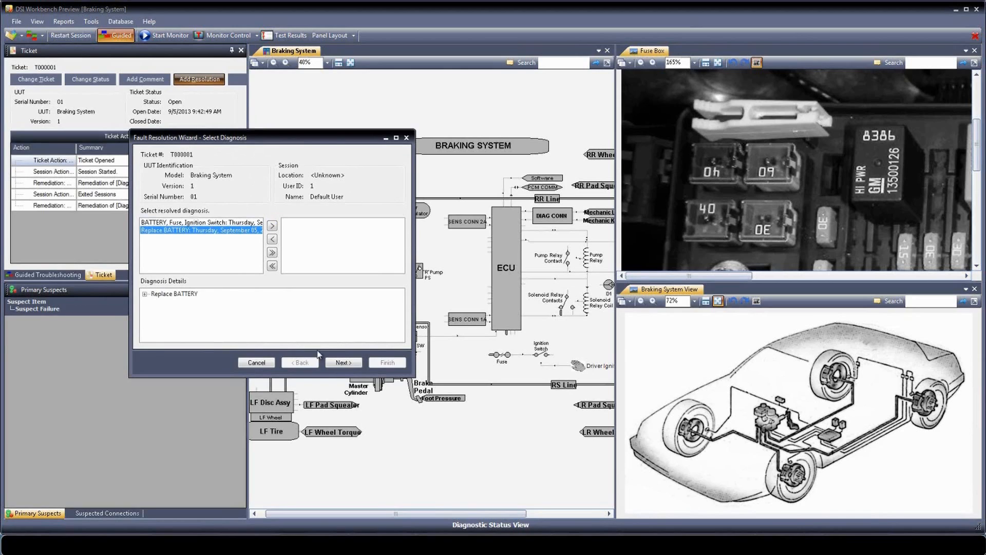
left_click(355, 363)
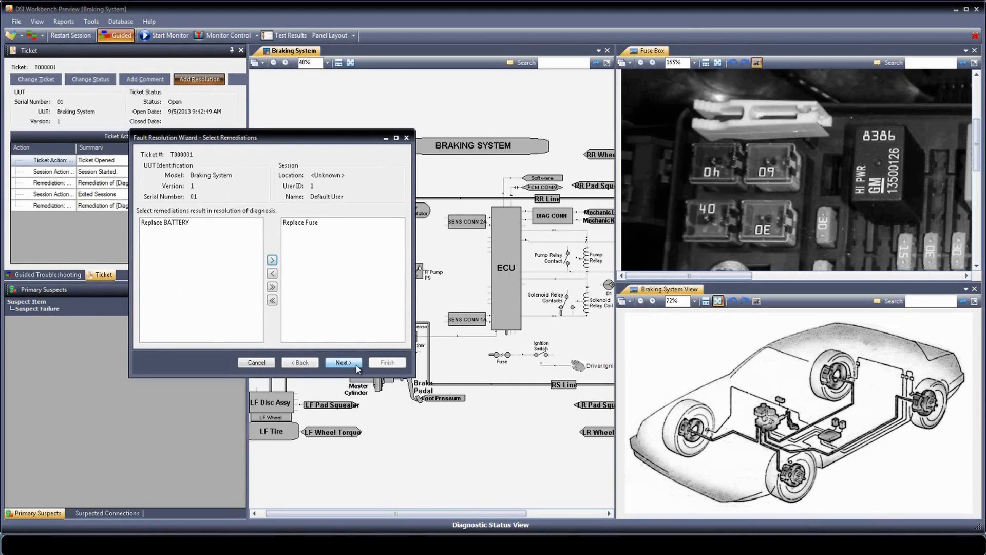
left_click(356, 363)
Step: Record the resolution with category Component Failure and type Replaced Components, and change the ticket's status to Closed
left_click(281, 215)
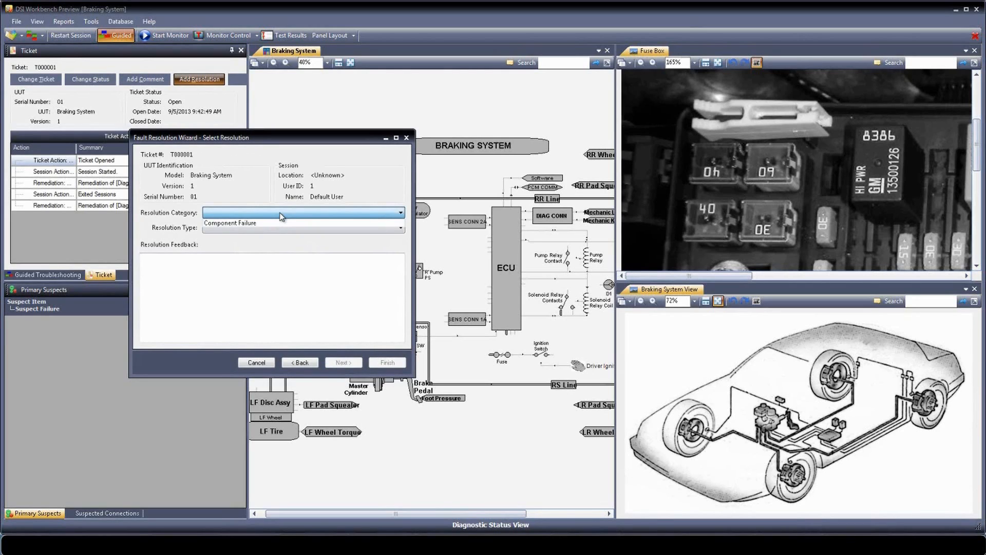
left_click(272, 227)
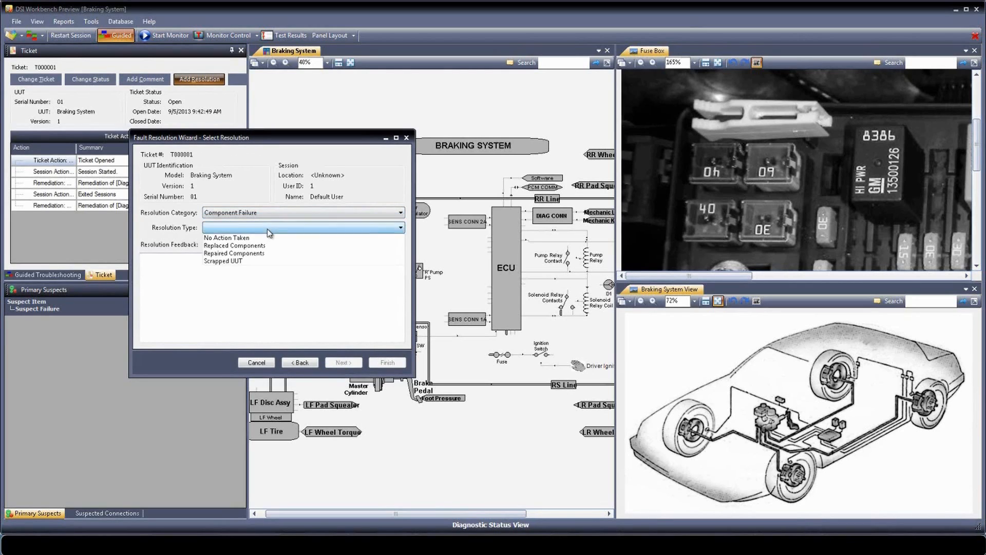
left_click(233, 245)
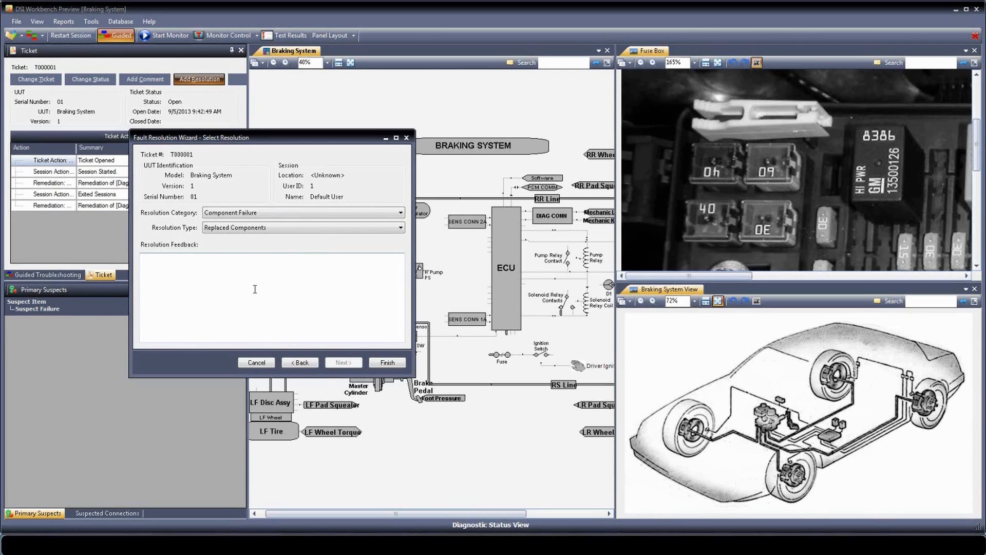
left_click(387, 362)
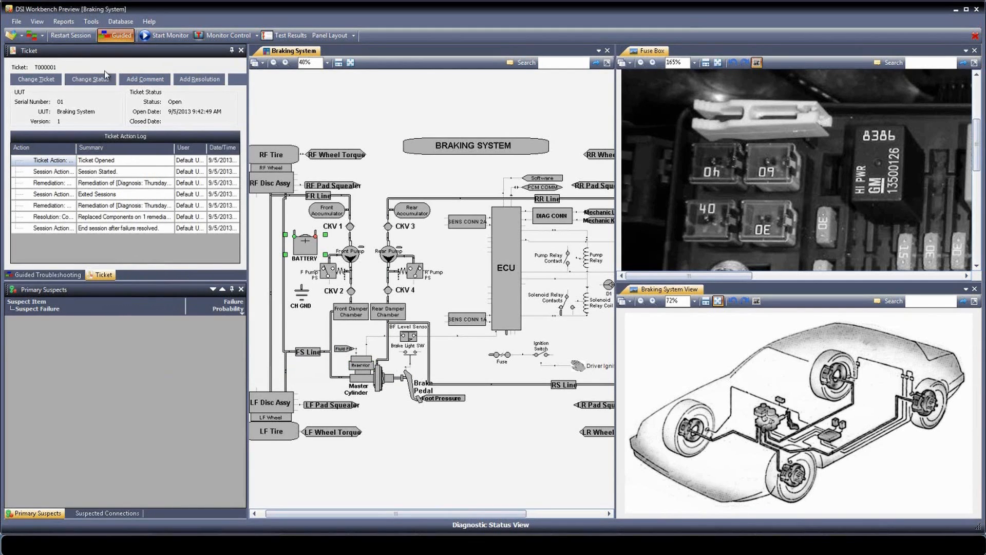
left_click(98, 82)
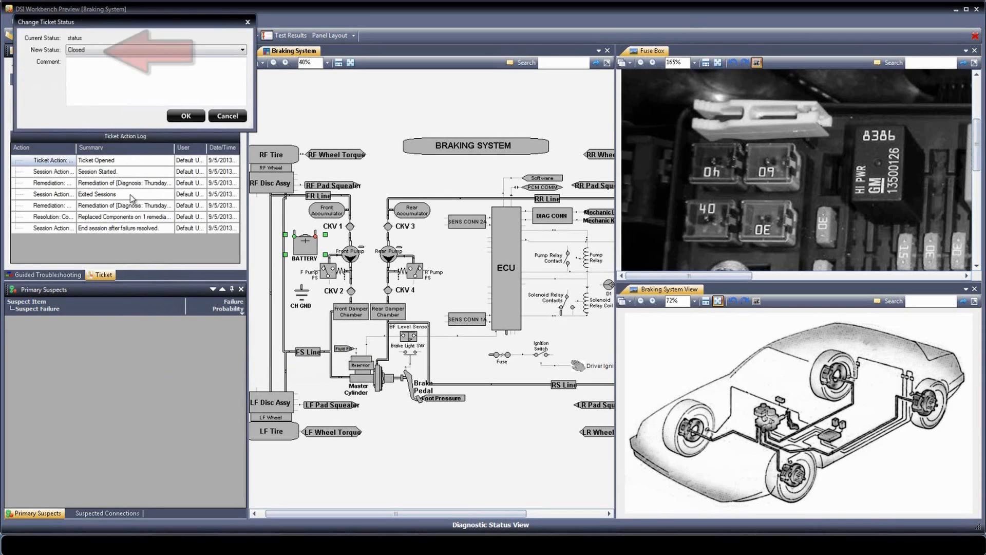
left_click(191, 119)
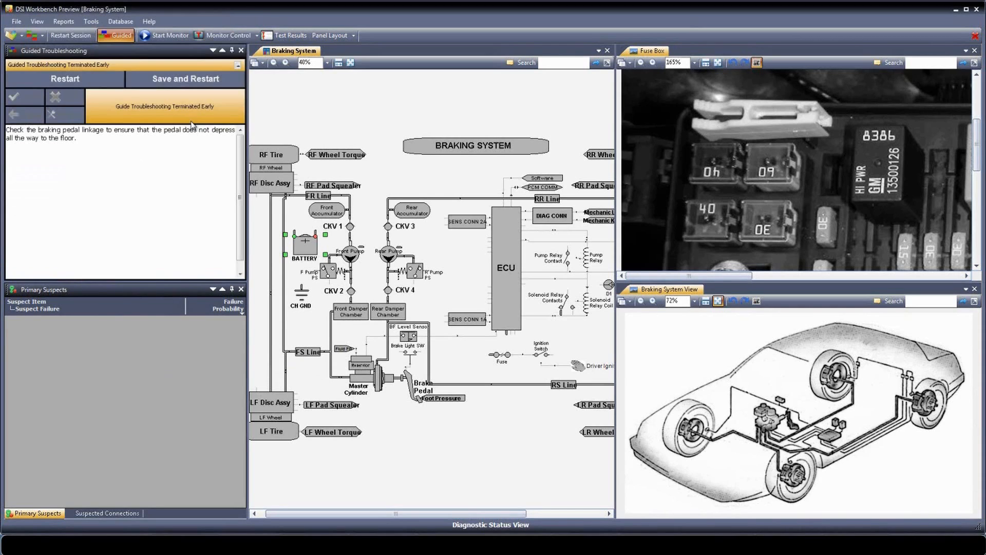
Step: Restart guided troubleshooting with a new Braking System ticket for serial number 02
left_click(72, 82)
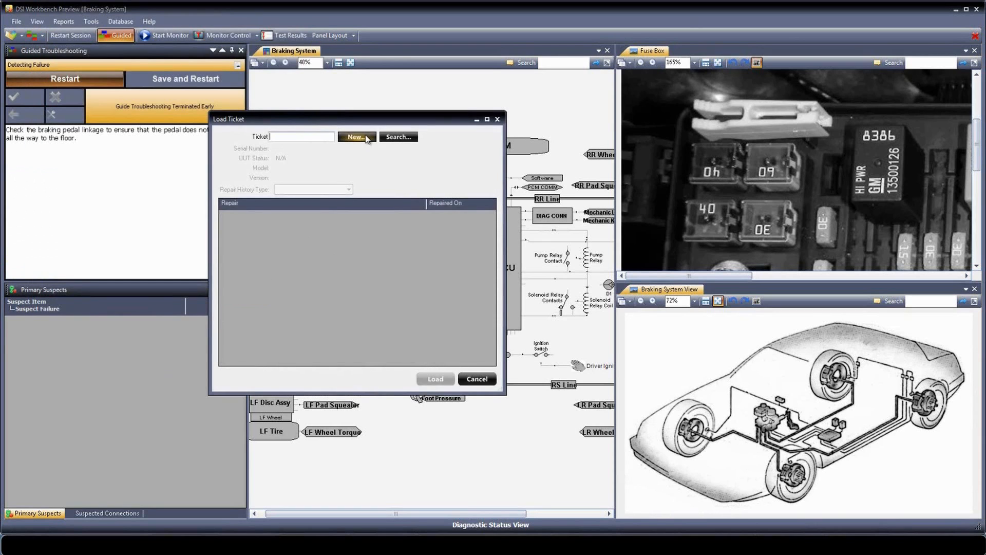
left_click(357, 137)
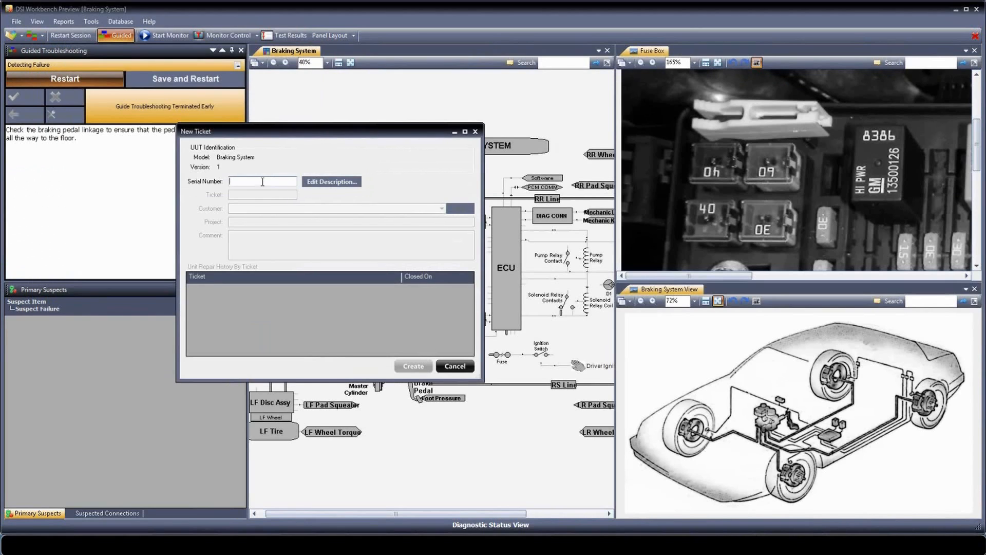
type("02")
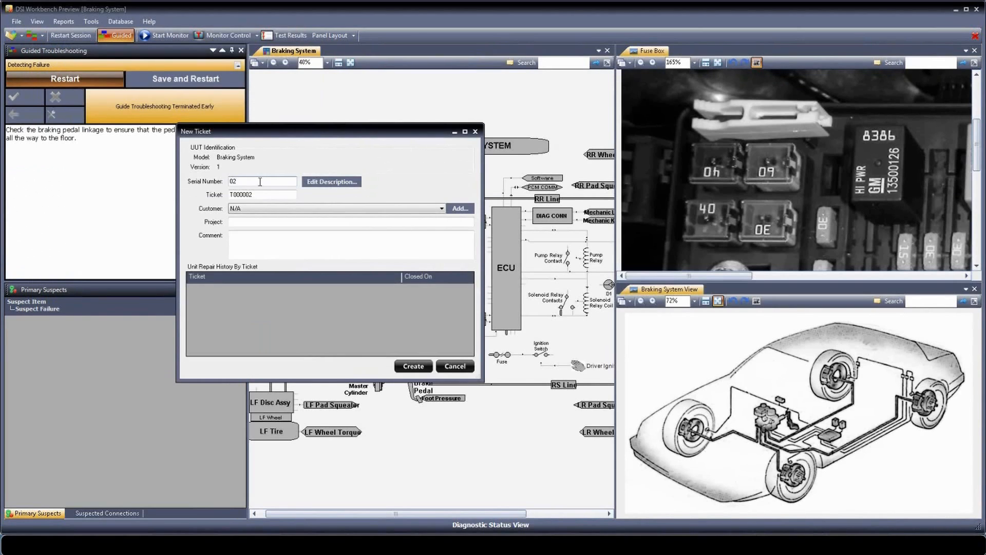
left_click(413, 366)
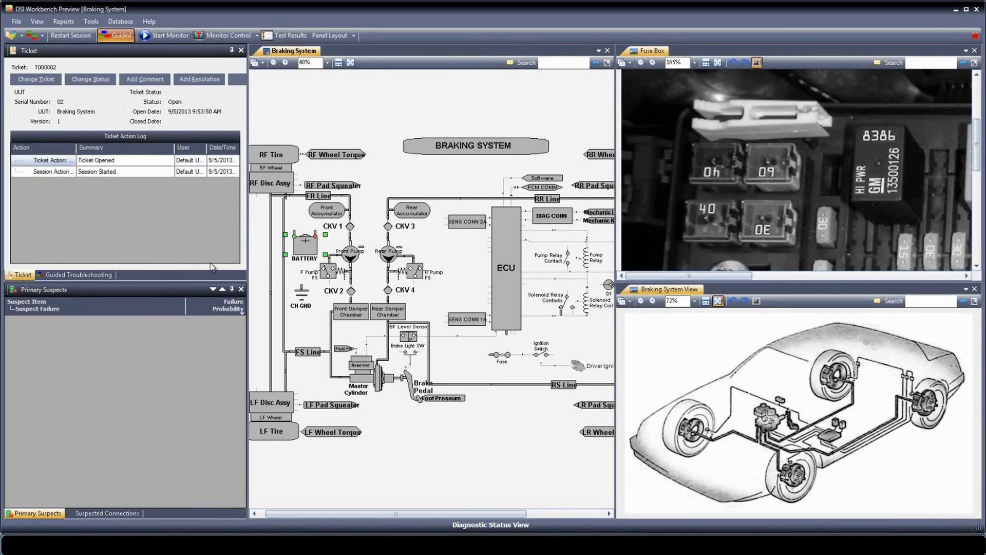
Step: Show the Resolution History and dock it below the Braking System diagram
left_click(126, 23)
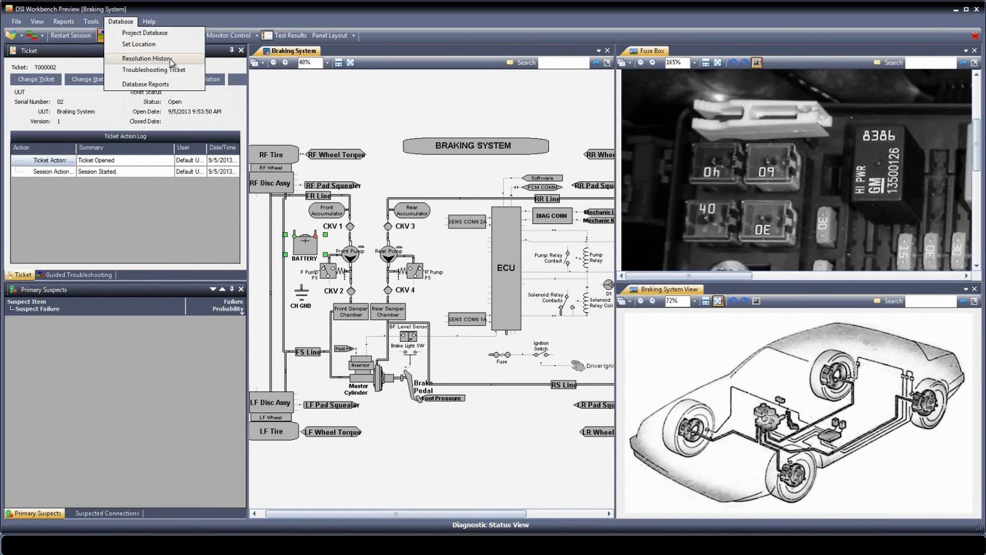
left_click(144, 60)
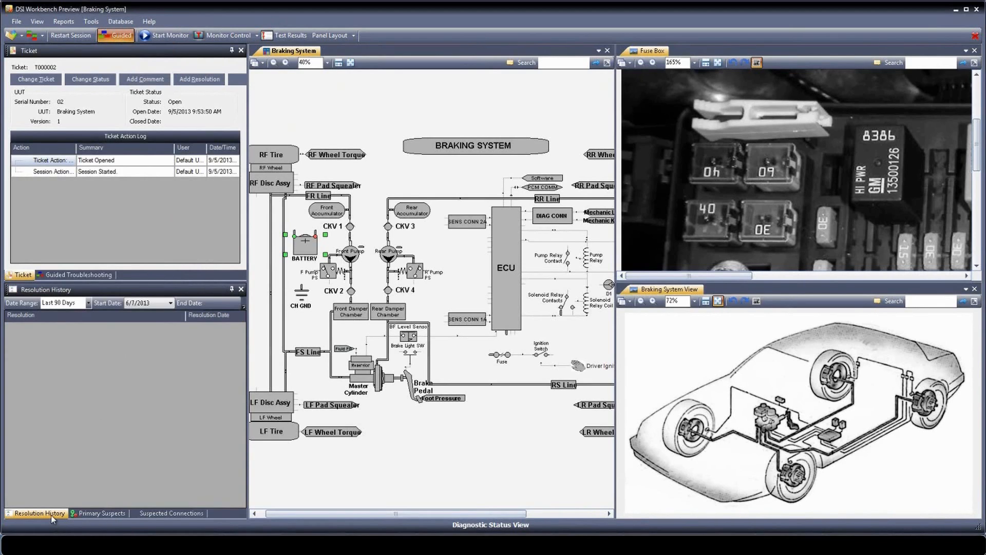
left_click_drag(51, 515, 431, 298)
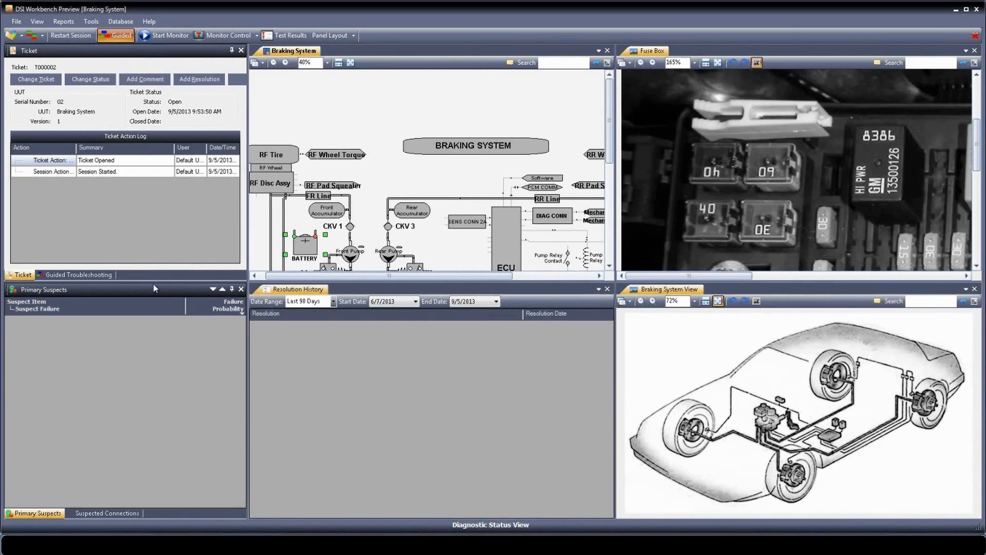
Step: Return to guided troubleshooting for the new ticket and mark the Loss of Power test as failed
left_click(69, 274)
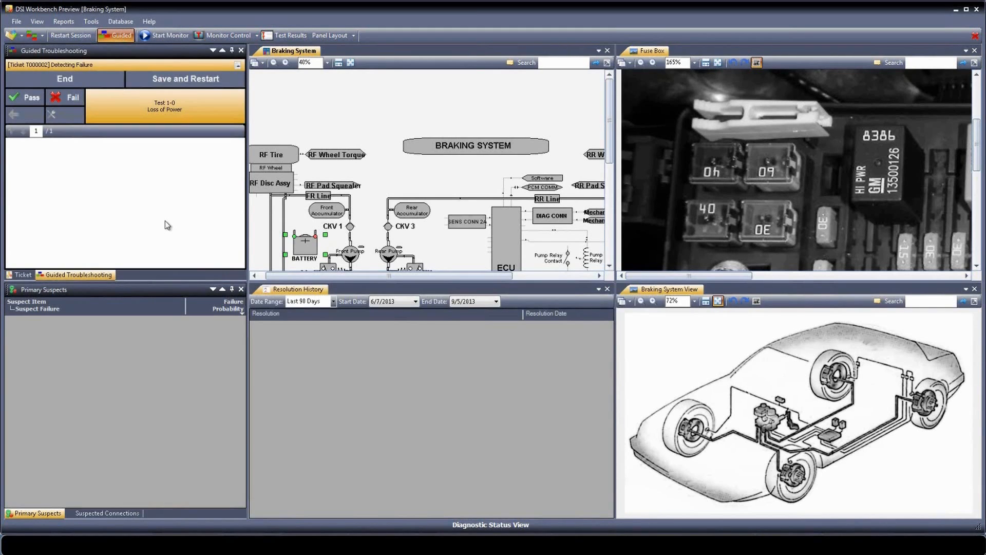
left_click(72, 100)
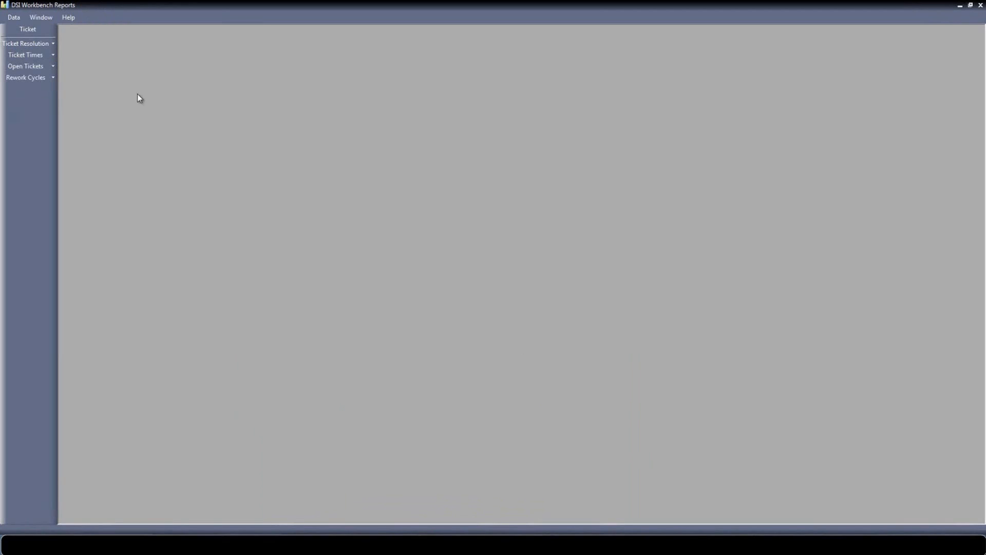
Step: In DSI Workbench Reports, view the Ticket Resolution report and chart the resolutions by date range
left_click(35, 44)
left_click(455, 34)
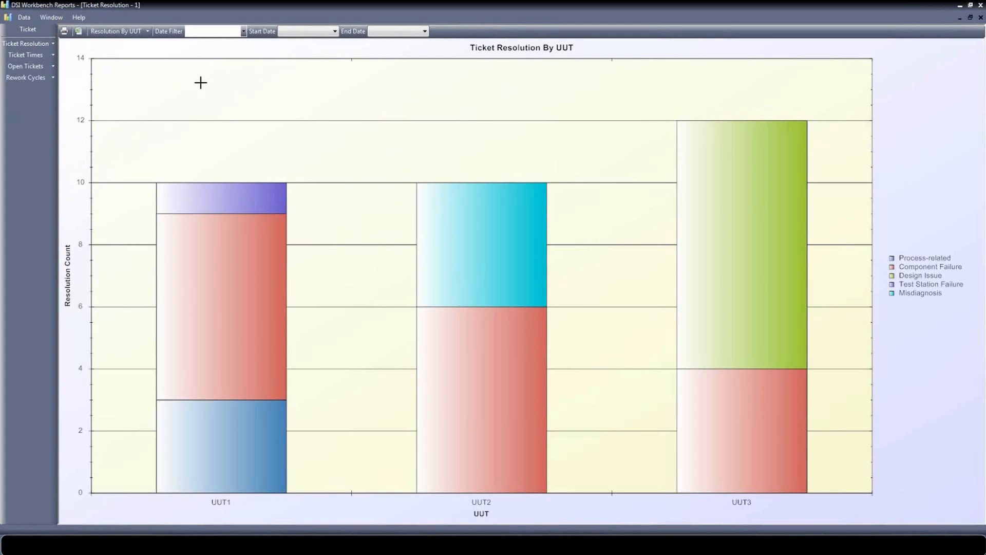
left_click(149, 32)
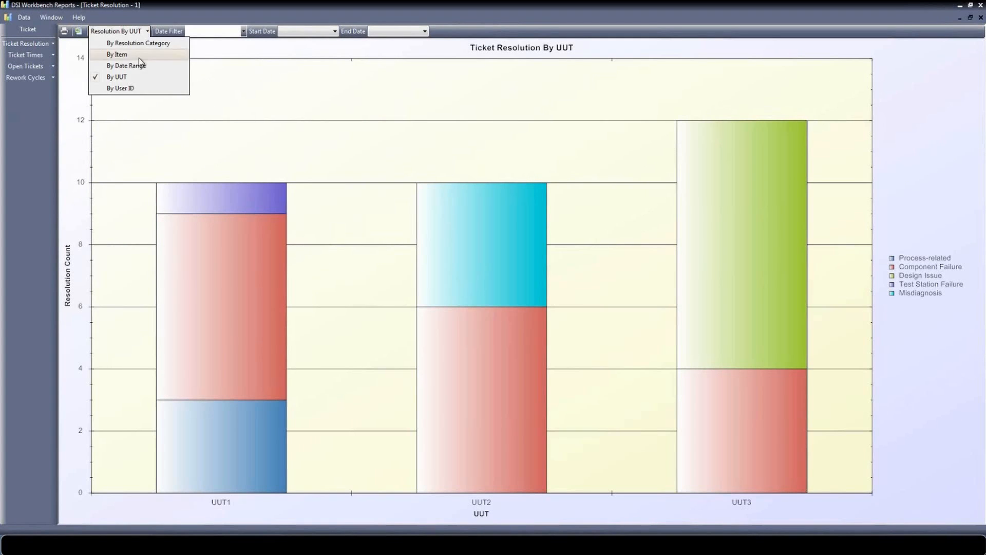
left_click(138, 69)
left_click(166, 32)
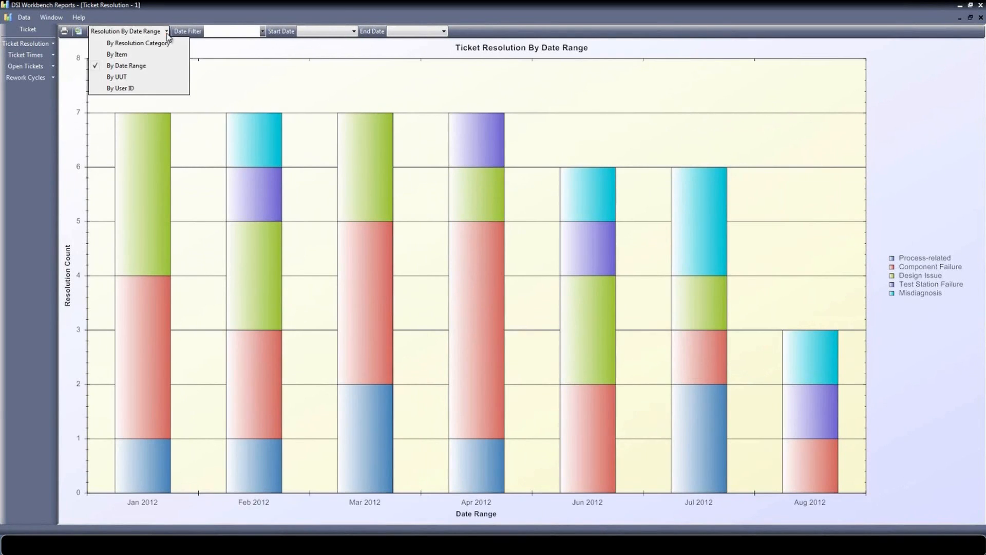